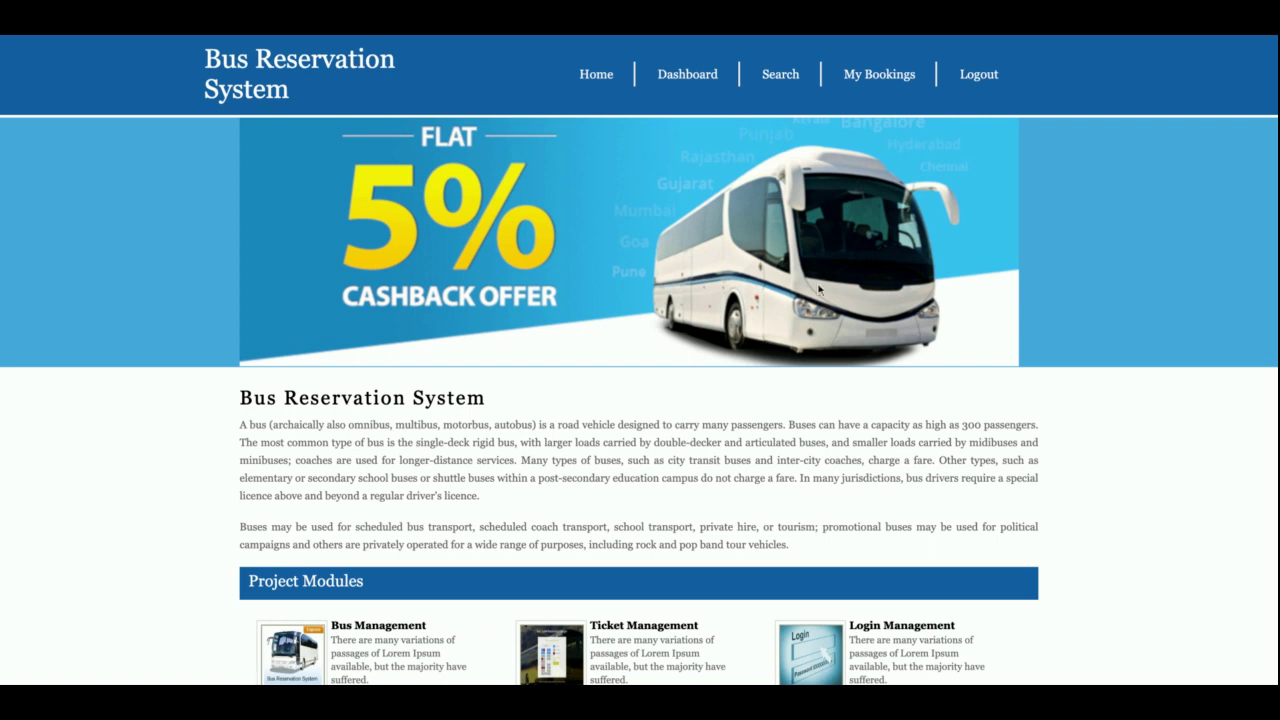
Step: Log out of the customer account to return to the public home page
{"action": "left_click", "coordinate": [978, 74]}
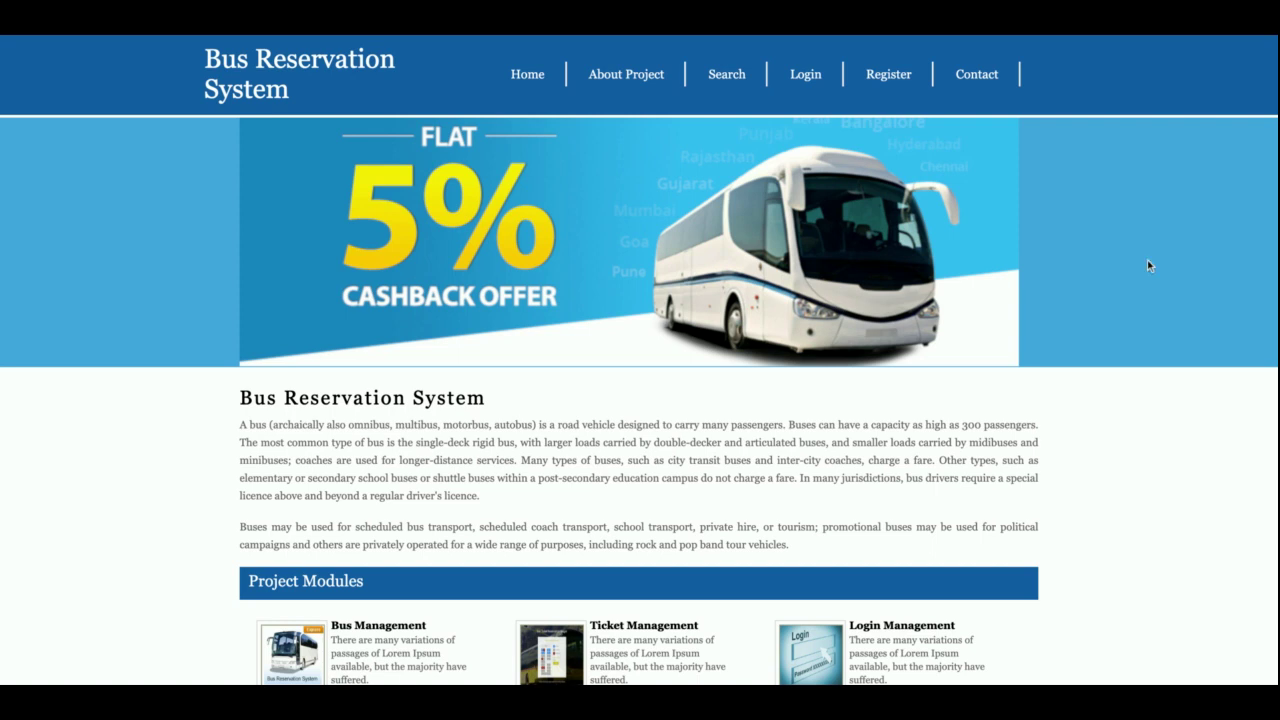
Step: Scroll through the home page, then go to the About Project page
{"action": "scroll", "coordinate": [666, 518], "scroll_direction": "down", "scroll_amount": 3}
{"action": "scroll", "coordinate": [665, 517], "scroll_direction": "up", "scroll_amount": 3}
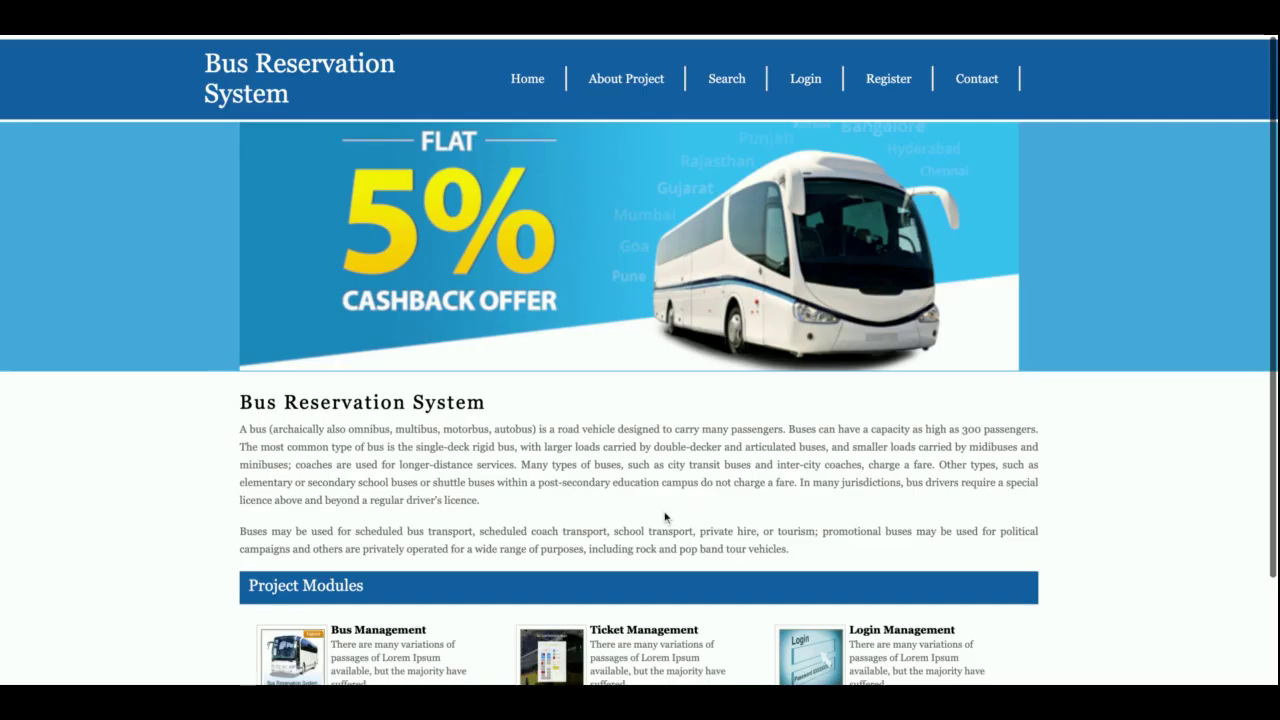
{"action": "scroll", "coordinate": [666, 530], "scroll_direction": "down", "scroll_amount": 2}
{"action": "scroll", "coordinate": [666, 517], "scroll_direction": "up", "scroll_amount": 2}
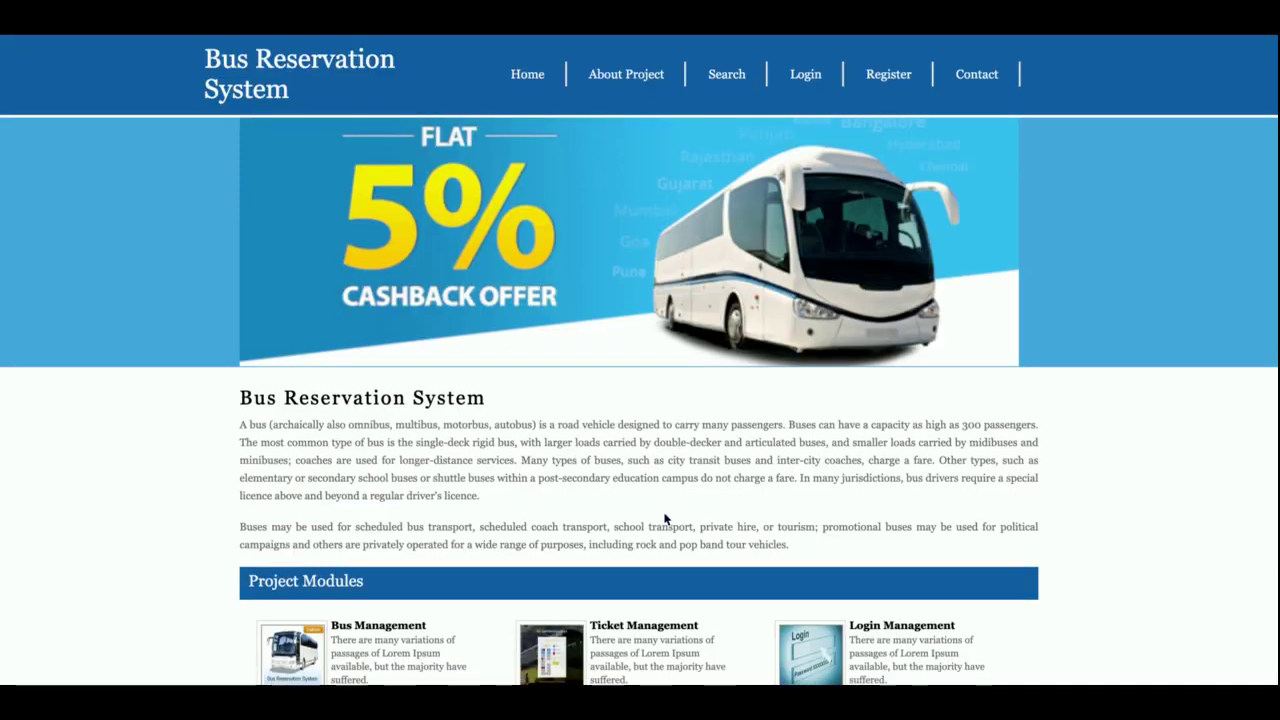
{"action": "scroll", "coordinate": [666, 518], "scroll_direction": "down", "scroll_amount": 2}
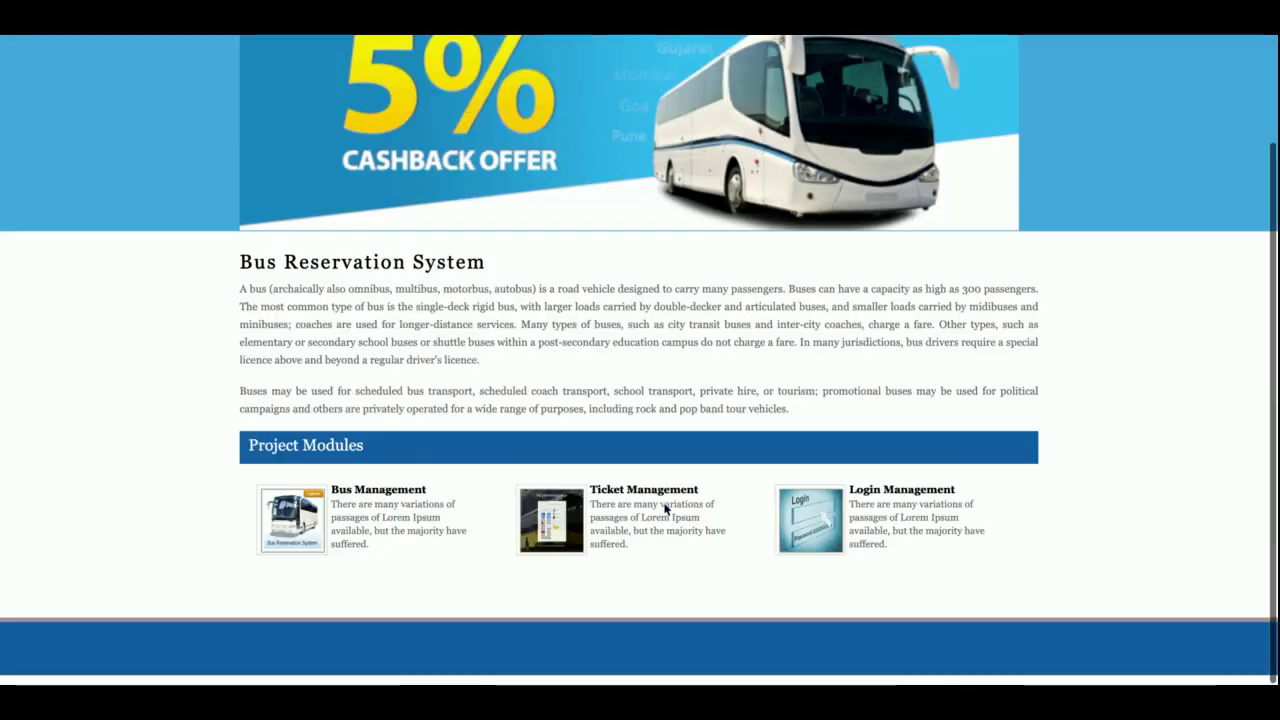
{"action": "scroll", "coordinate": [666, 516], "scroll_direction": "up", "scroll_amount": 2}
{"action": "left_click", "coordinate": [645, 75]}
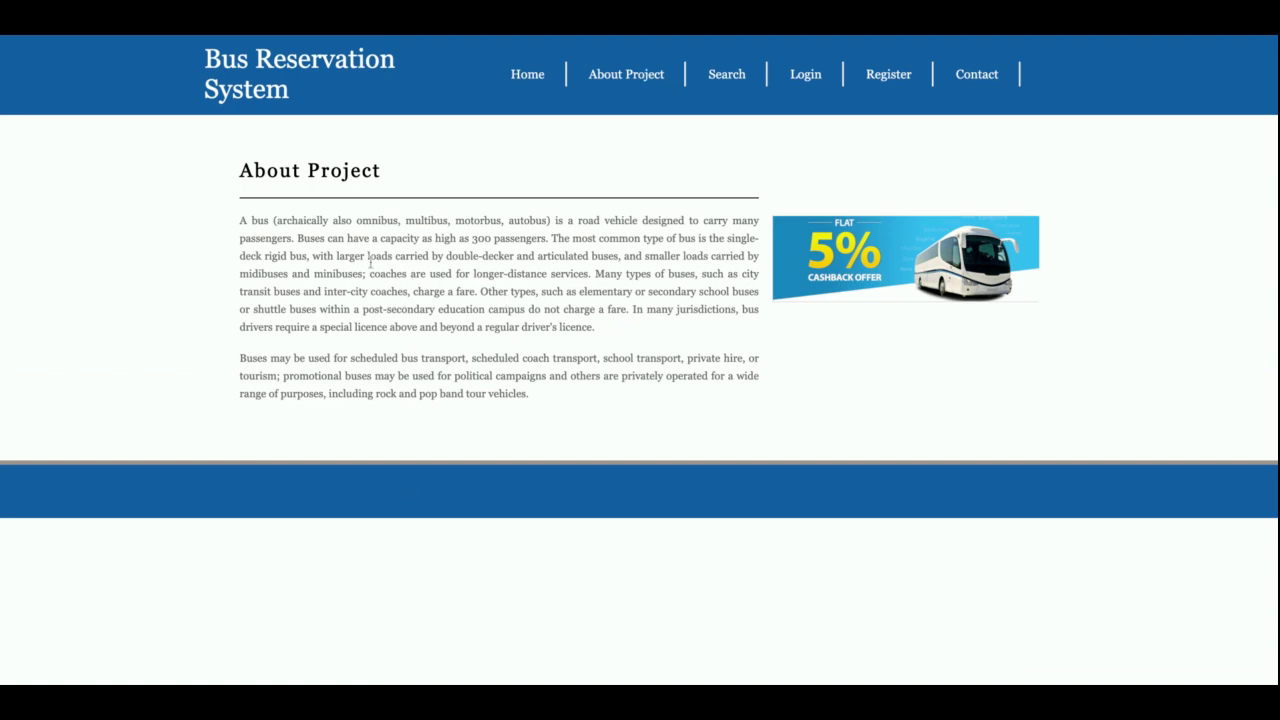
Step: Highlight part of the project description, then switch to the Search Bus form
{"action": "left_click_drag", "start_coordinate": [281, 223], "coordinate": [424, 380]}
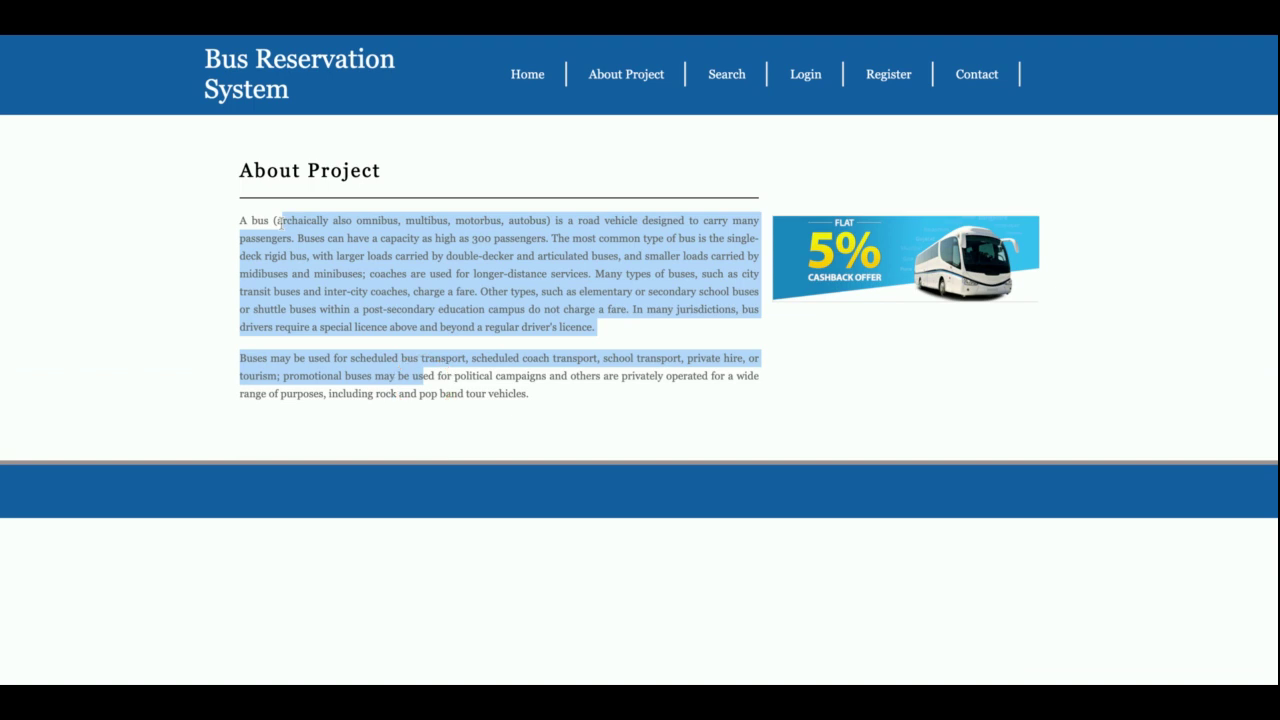
{"action": "left_click", "coordinate": [737, 89]}
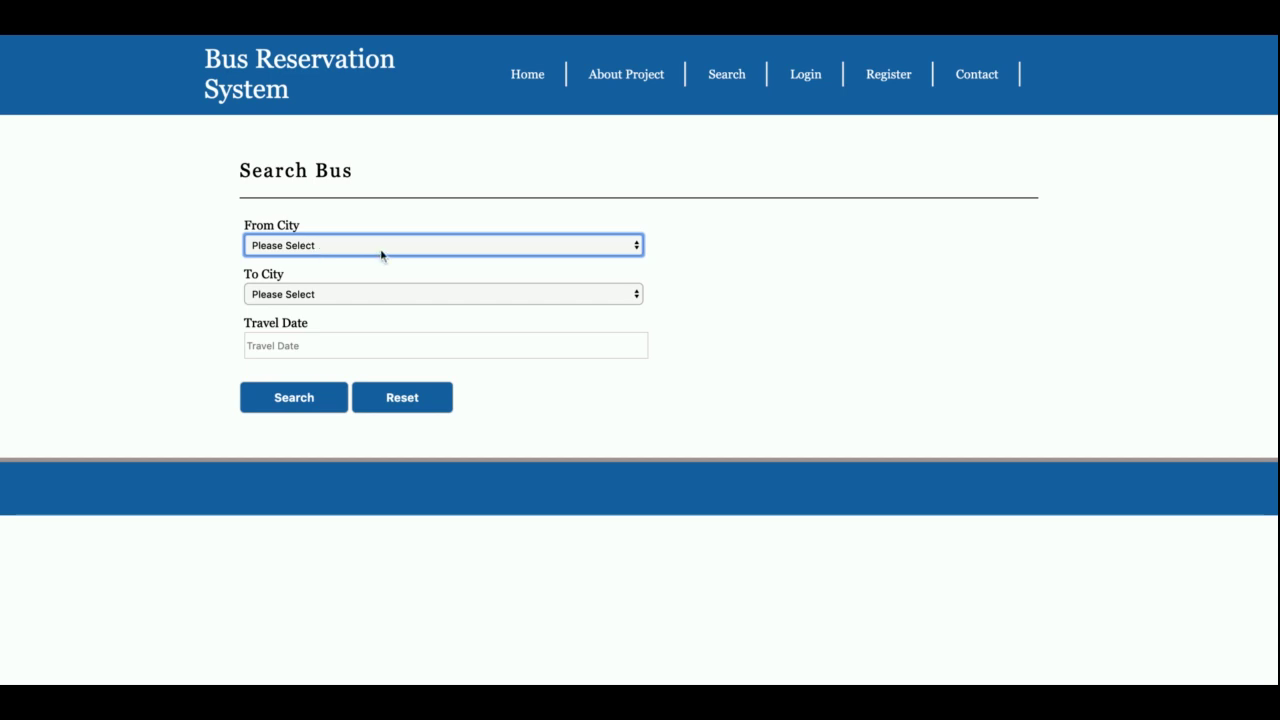
Step: Search for buses from Delhi to Gaya on 12/10/2019
{"action": "left_click", "coordinate": [380, 300]}
{"action": "left_click", "coordinate": [380, 300]}
{"action": "left_click", "coordinate": [382, 320]}
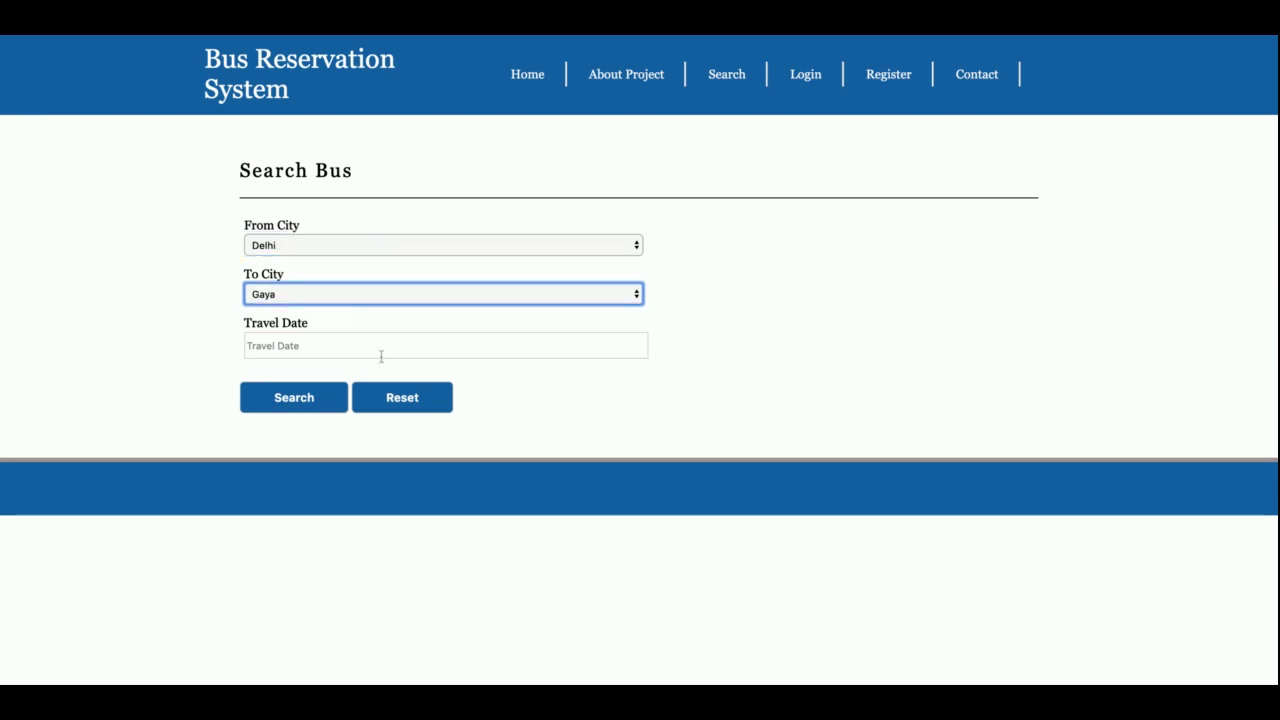
{"action": "left_click", "coordinate": [383, 350]}
{"action": "left_click", "coordinate": [314, 449]}
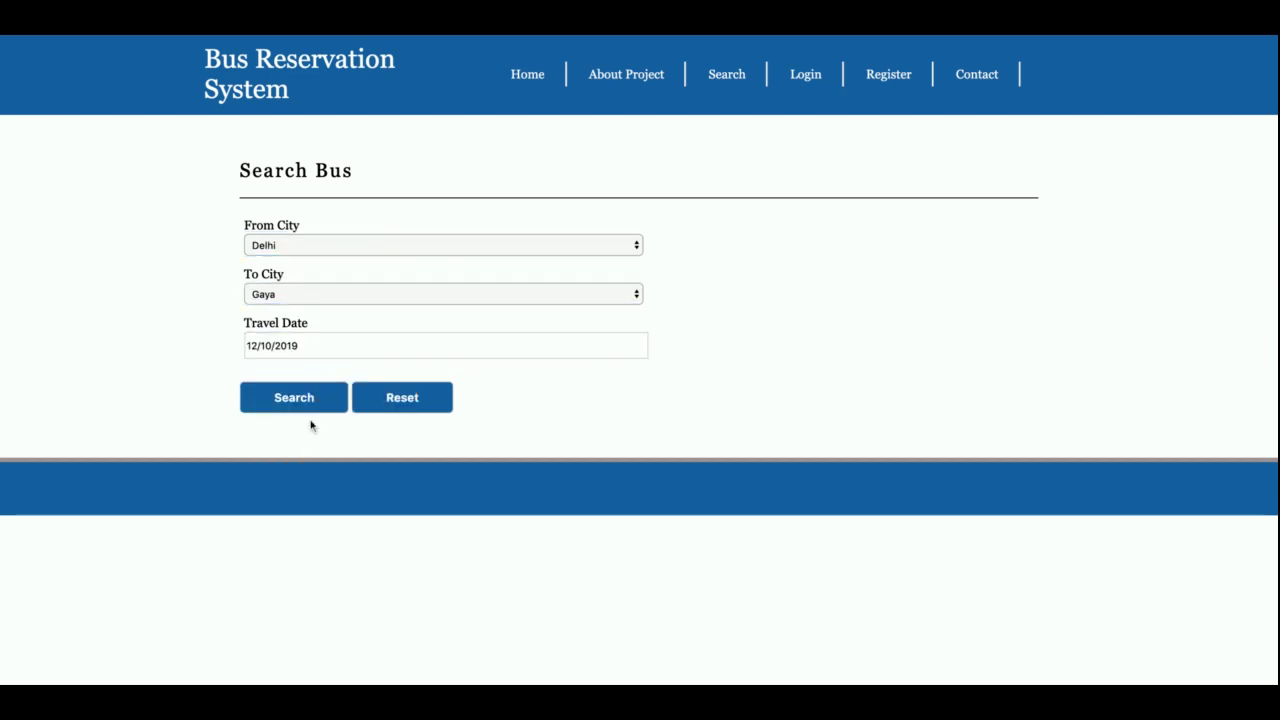
{"action": "left_click", "coordinate": [300, 400]}
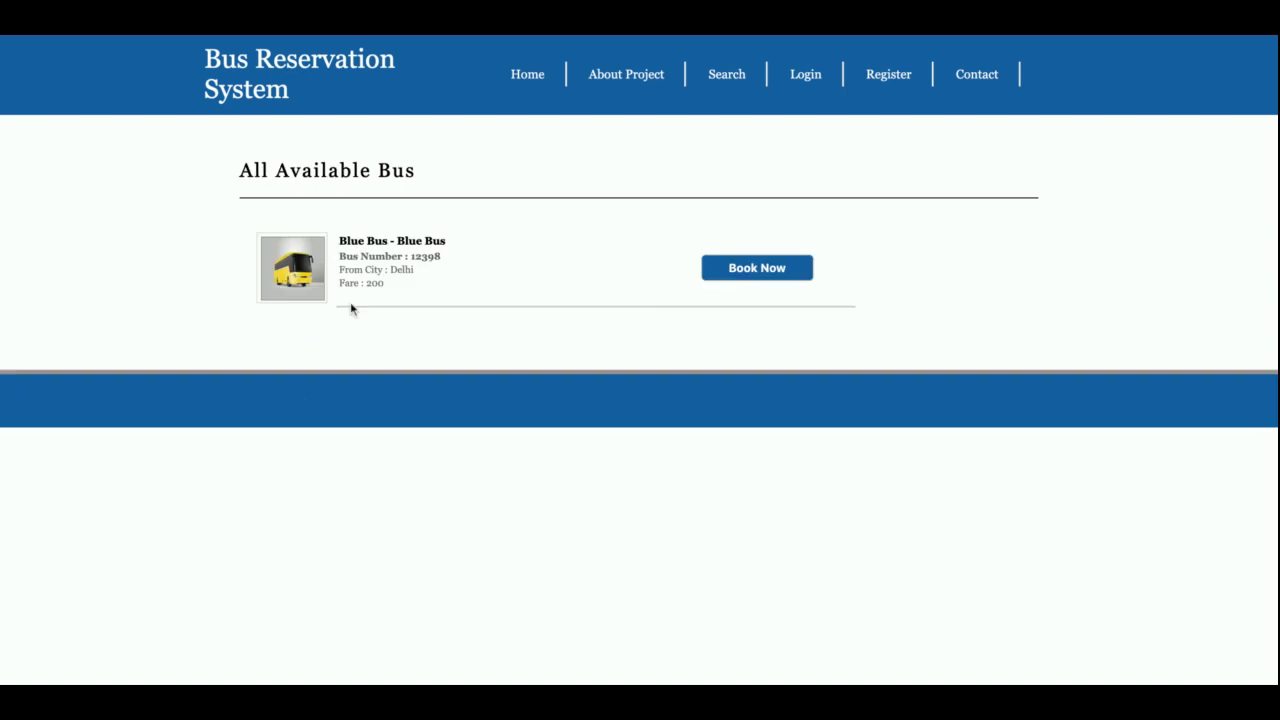
Step: Search buses from Gaya to another city, get no results, and reopen an empty Search form
{"action": "left_click", "coordinate": [737, 74]}
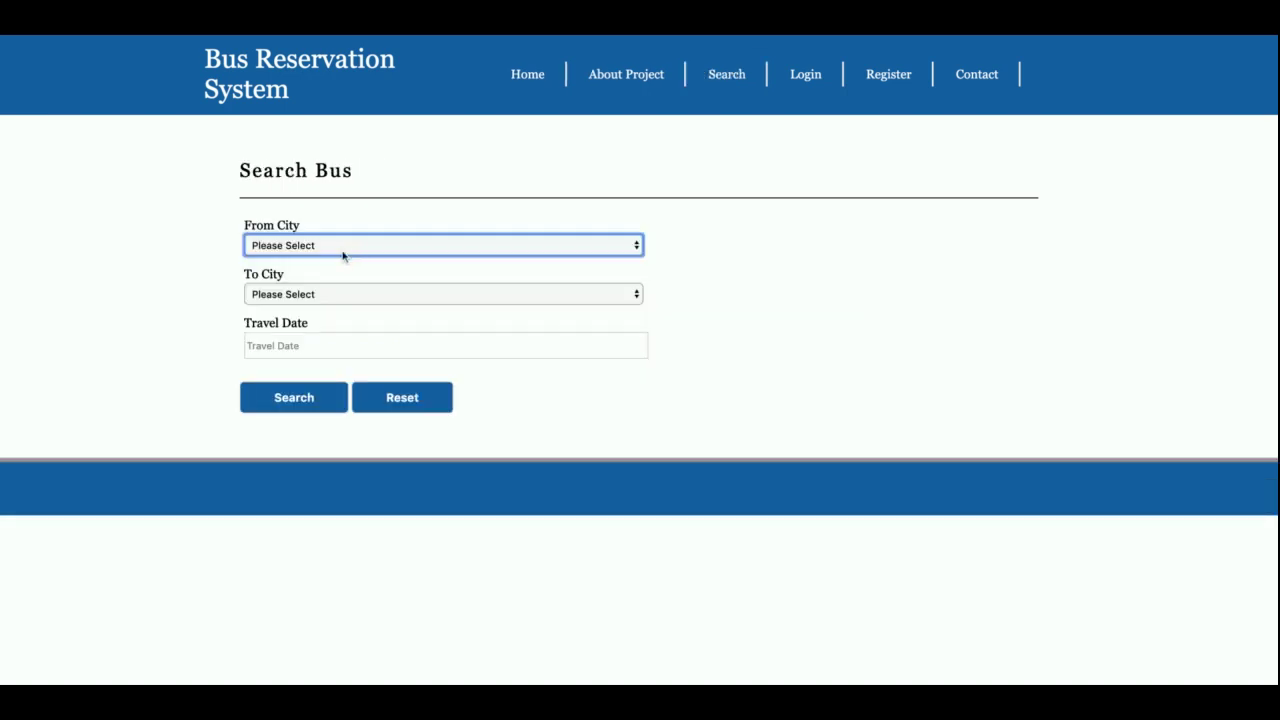
{"action": "left_click", "coordinate": [343, 256]}
{"action": "left_click", "coordinate": [354, 296]}
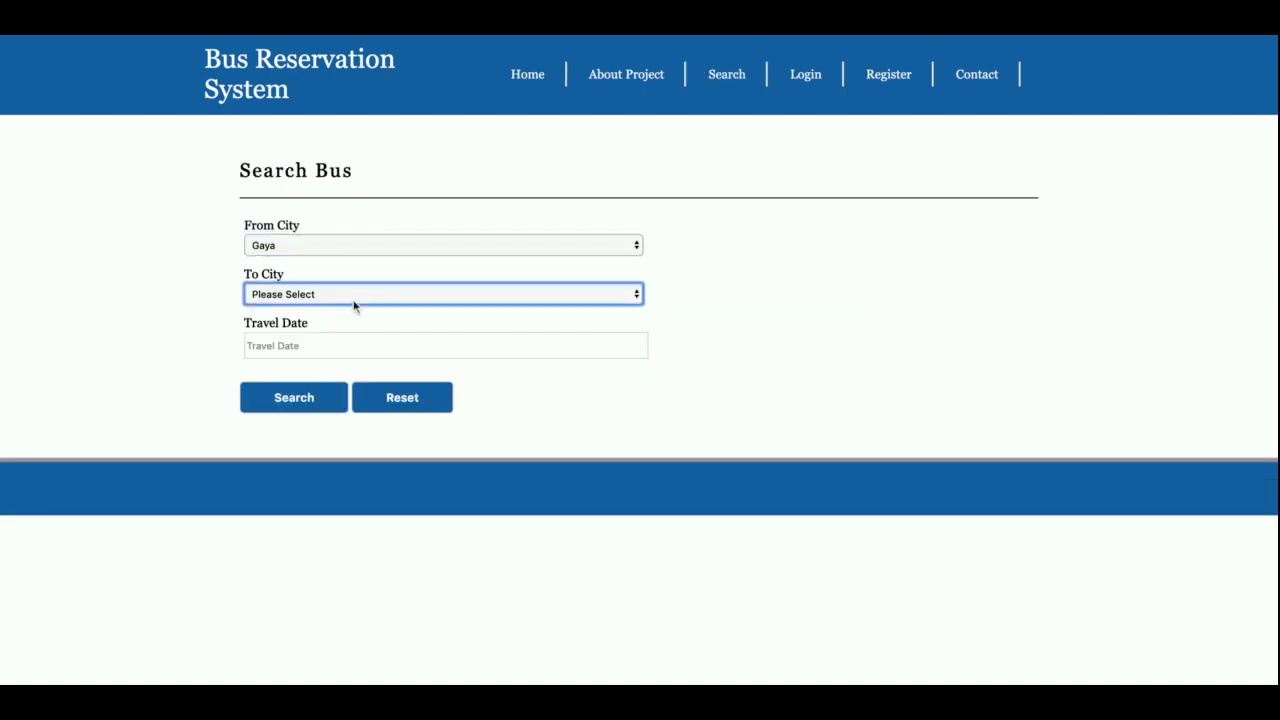
{"action": "type", "text": "goa"}
{"action": "key", "text": "Up"}
{"action": "left_click", "coordinate": [279, 397]}
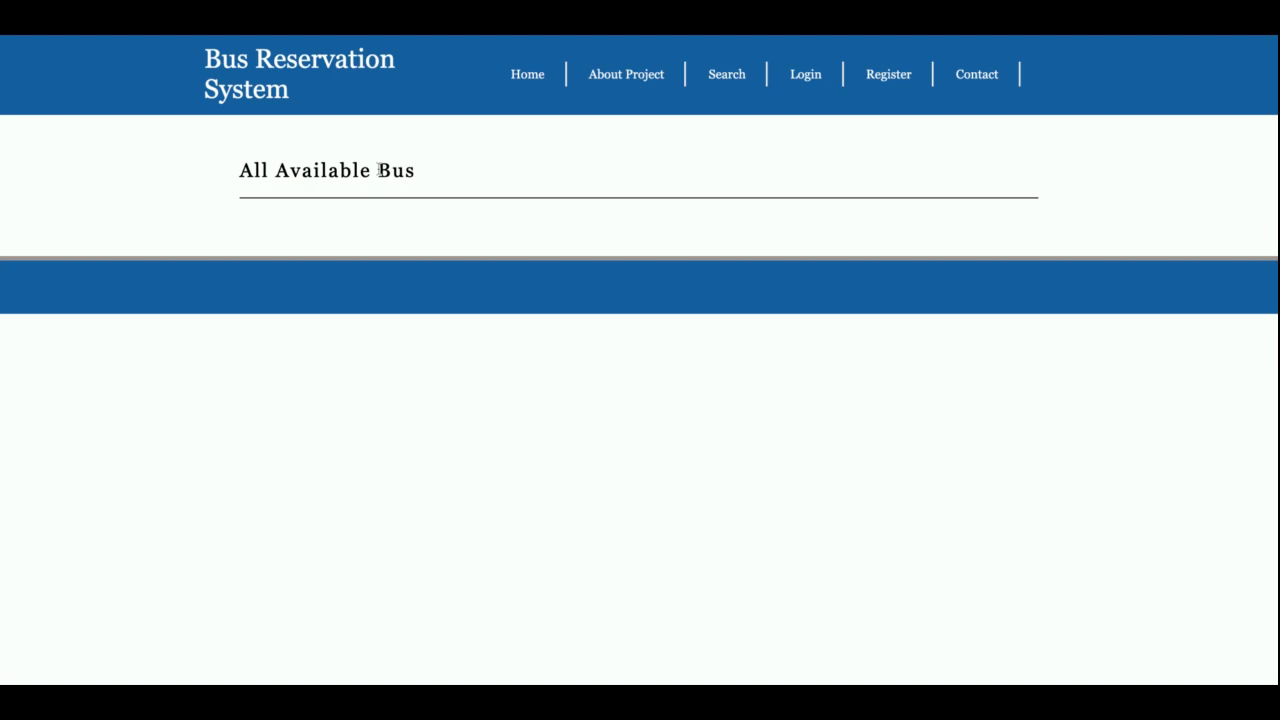
{"action": "left_click", "coordinate": [727, 74]}
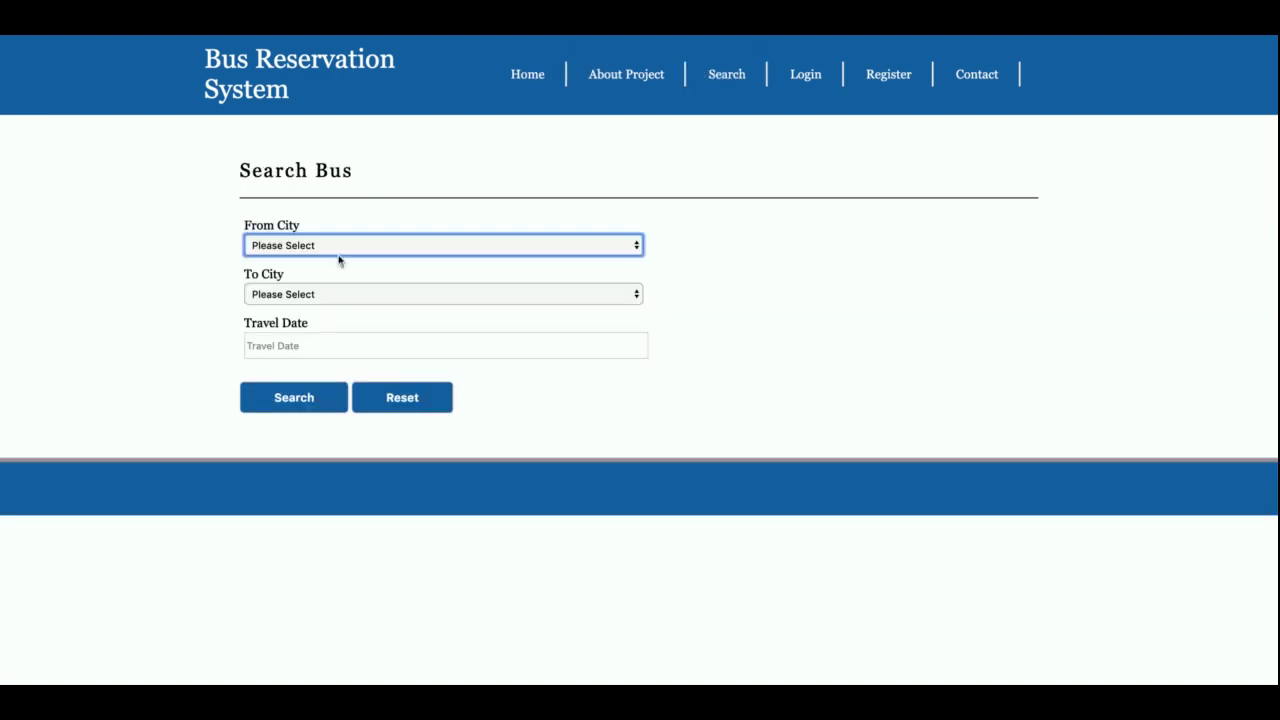
Step: Repeat the Delhi-to-Gaya search for 12/10/2019 and start booking the Blue Bus
{"action": "key", "text": "Down"}
{"action": "key", "text": "Tab"}
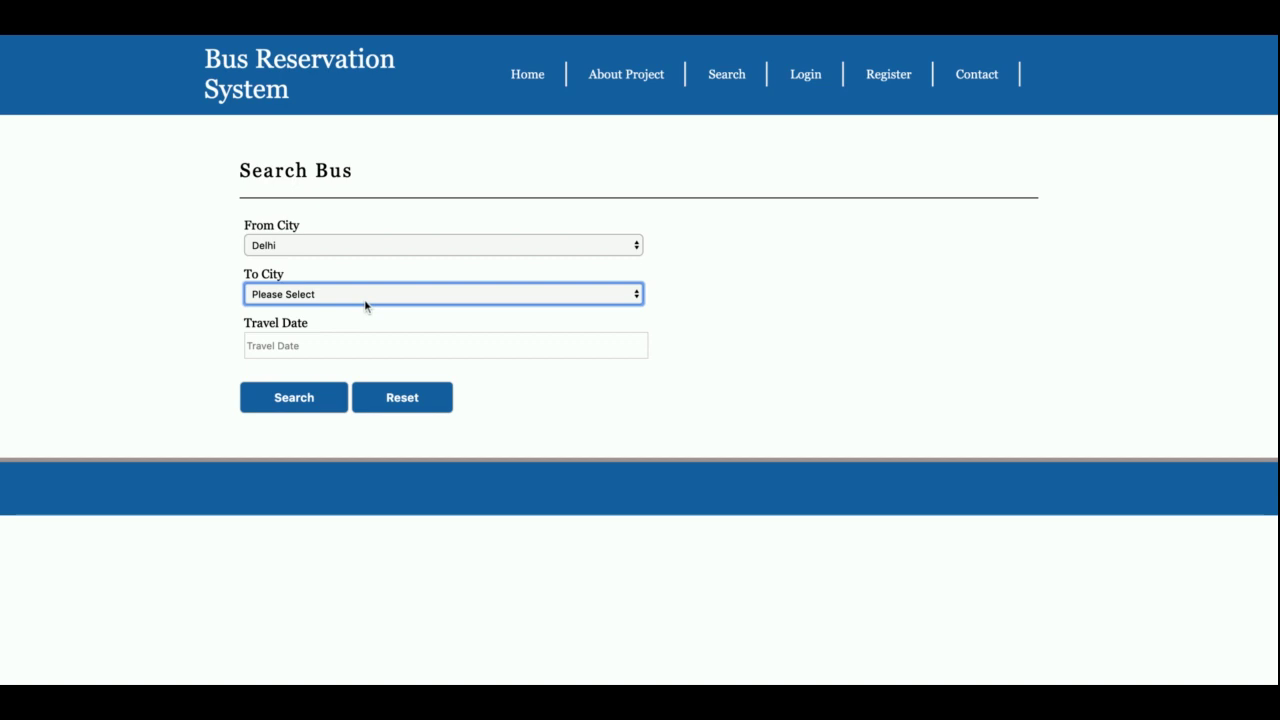
{"action": "key", "text": "Down"}
{"action": "left_click", "coordinate": [362, 349]}
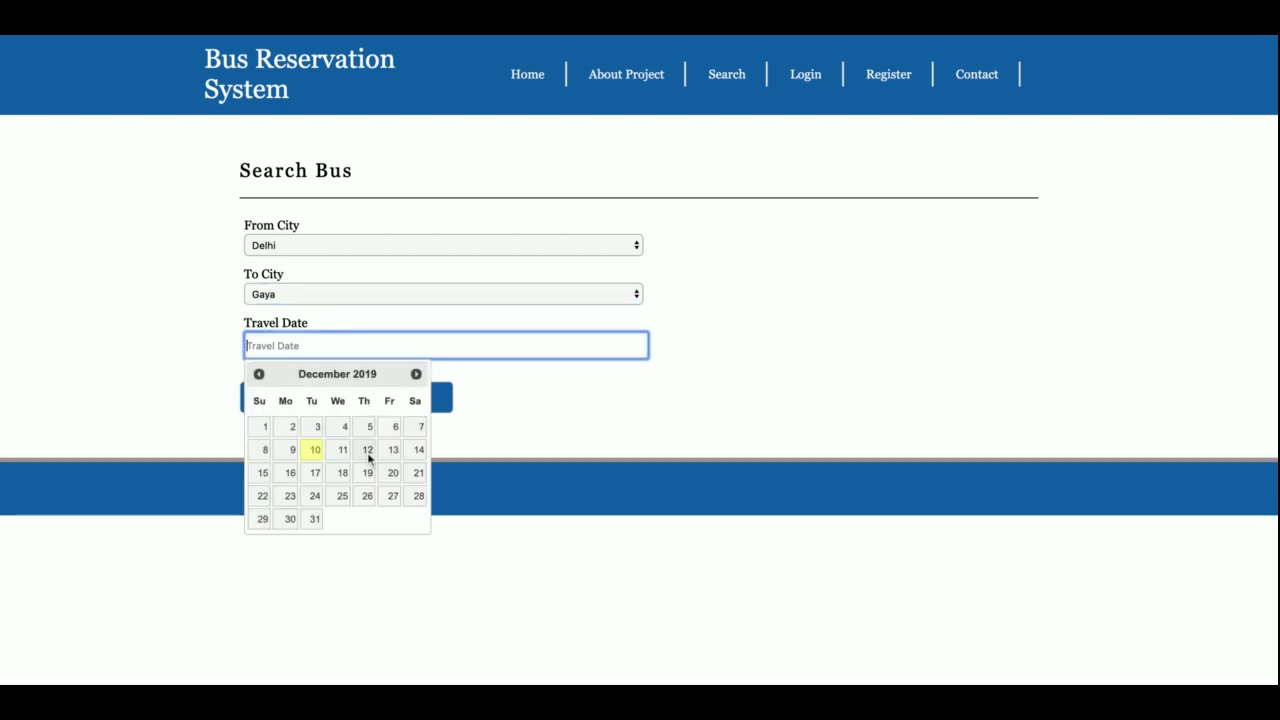
{"action": "left_click", "coordinate": [320, 460]}
{"action": "left_click", "coordinate": [307, 397]}
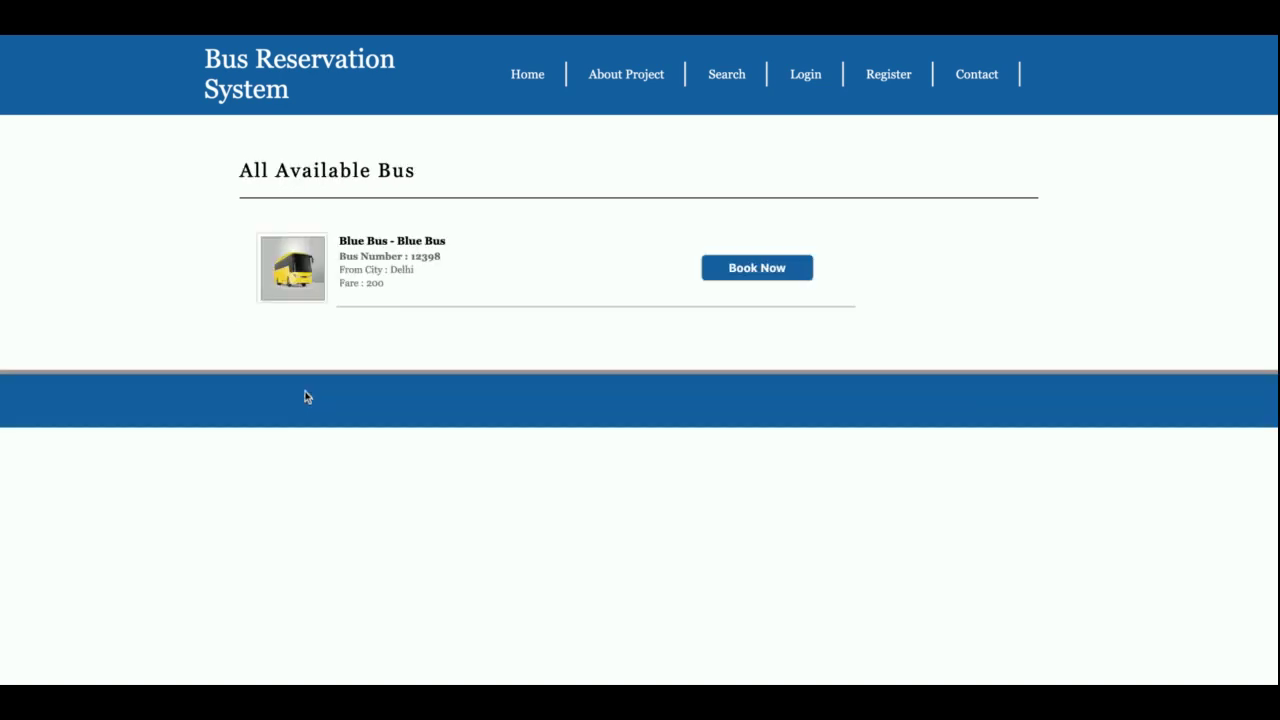
{"action": "left_click", "coordinate": [768, 267]}
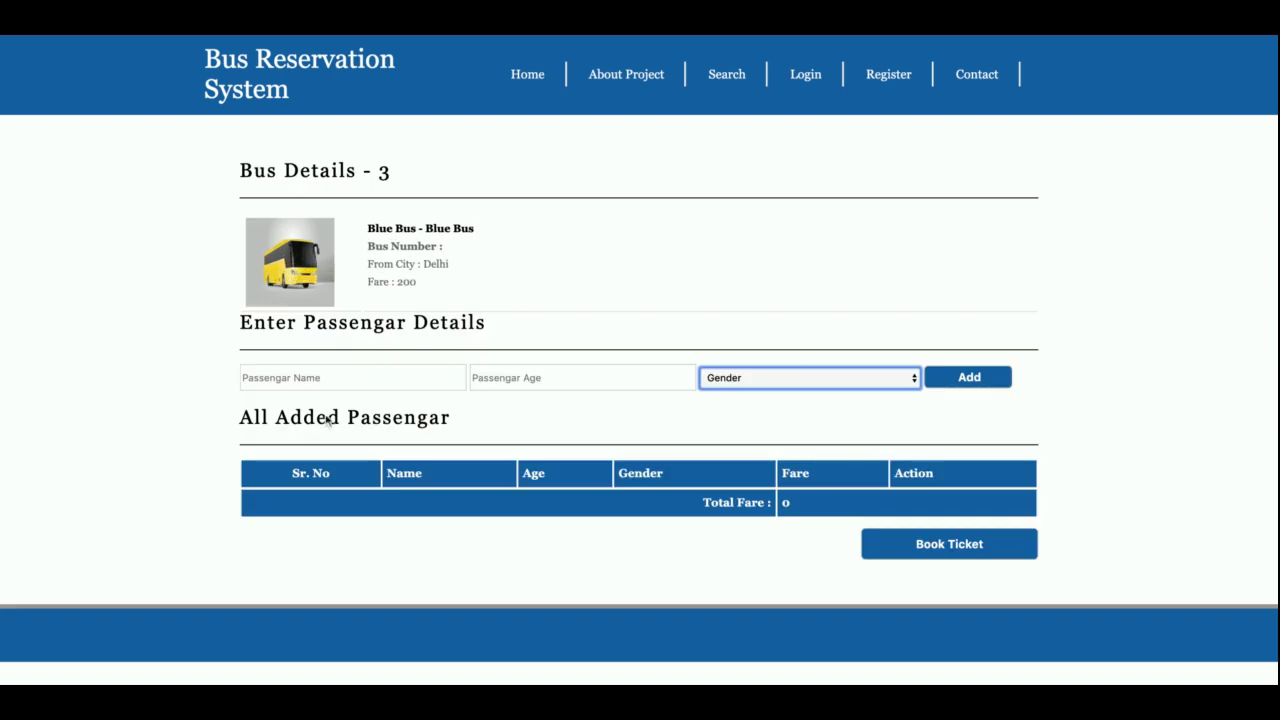
Step: Add the first passenger's name, age 34 and gender Male to the booking
{"action": "left_click", "coordinate": [329, 384]}
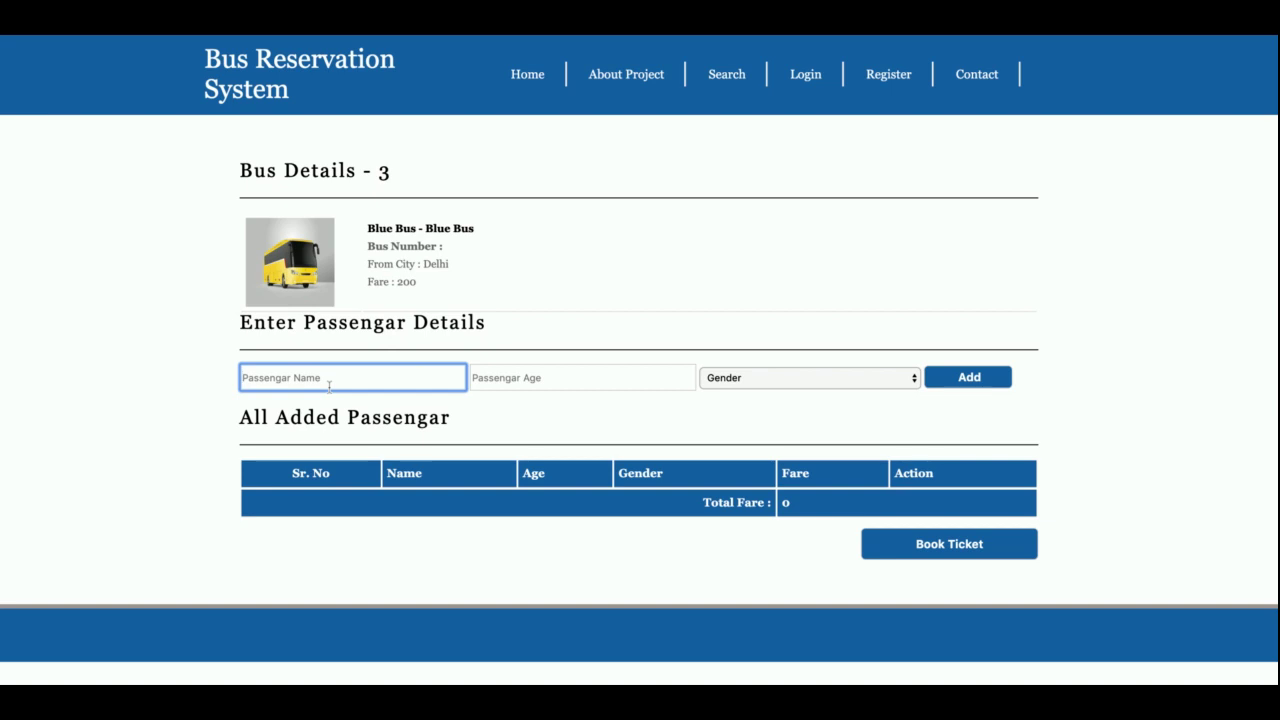
{"action": "type", "text": "Kaushal"}
{"action": "key", "text": "Tab"}
{"action": "type", "text": "12"}
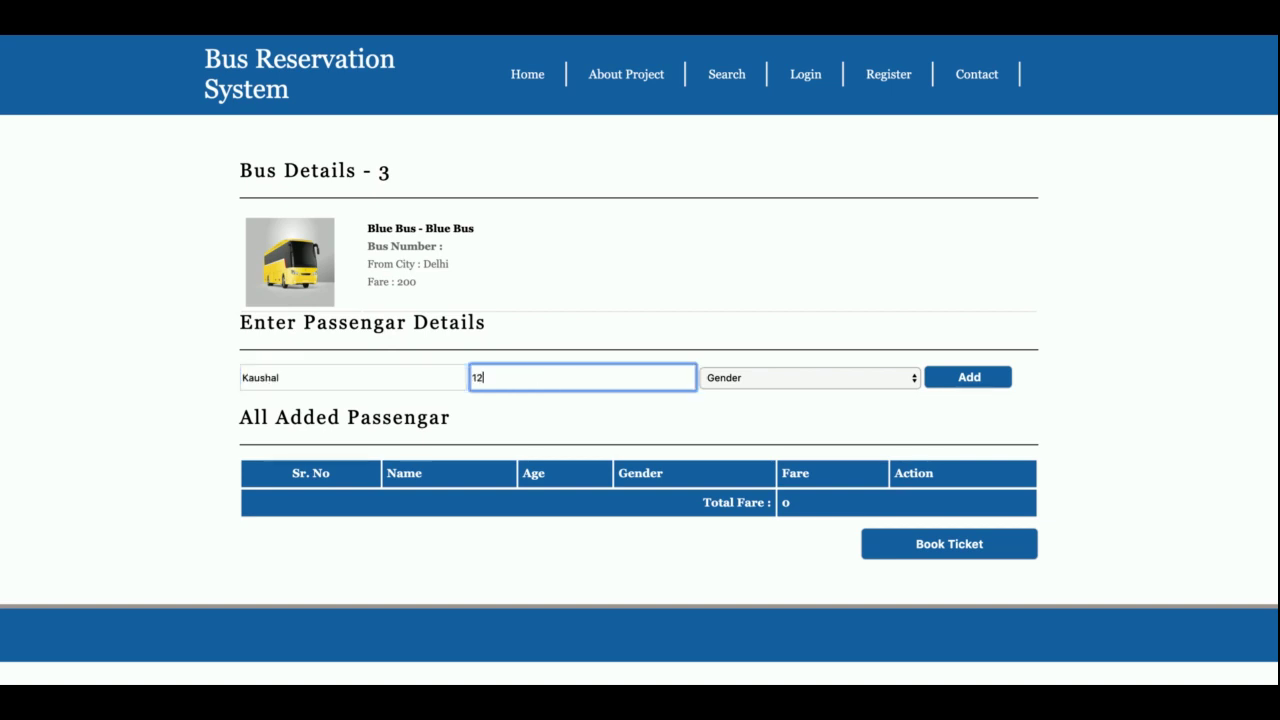
{"action": "key", "text": "BackSpace"}
{"action": "key", "text": "BackSpace"}
{"action": "type", "text": "34"}
{"action": "left_click", "coordinate": [775, 379]}
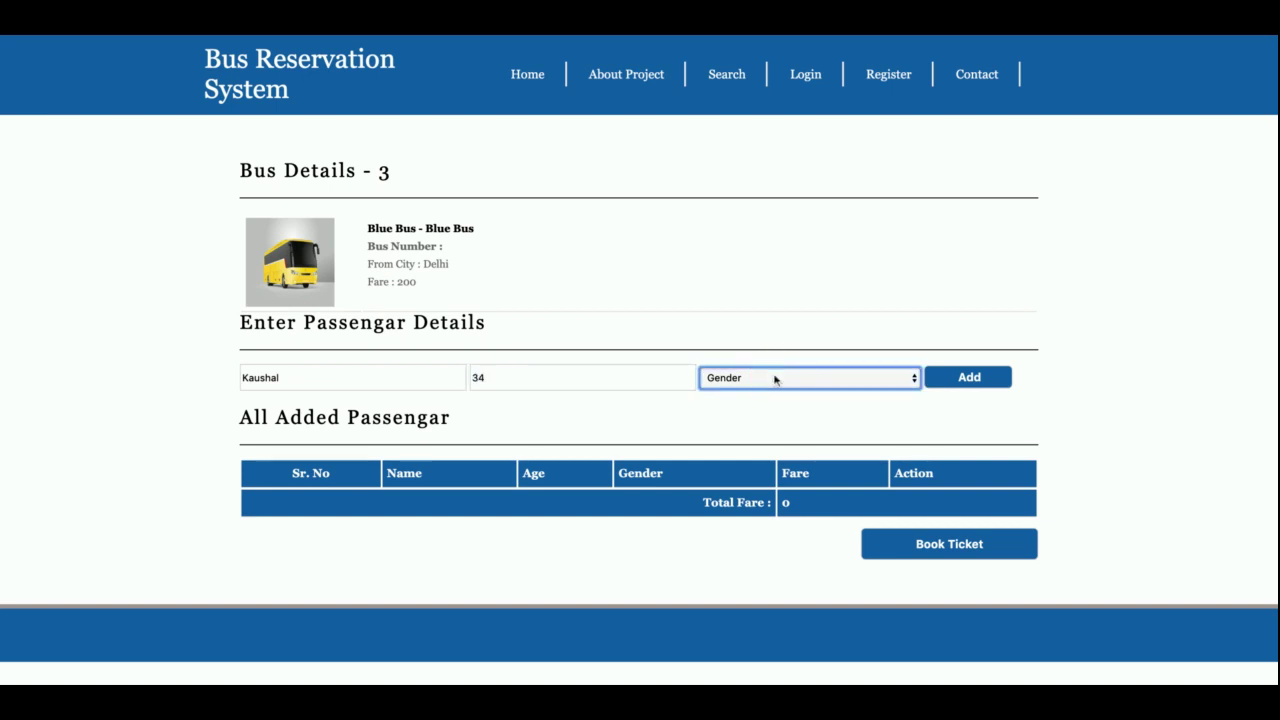
{"action": "key", "text": "Down"}
{"action": "left_click", "coordinate": [968, 376]}
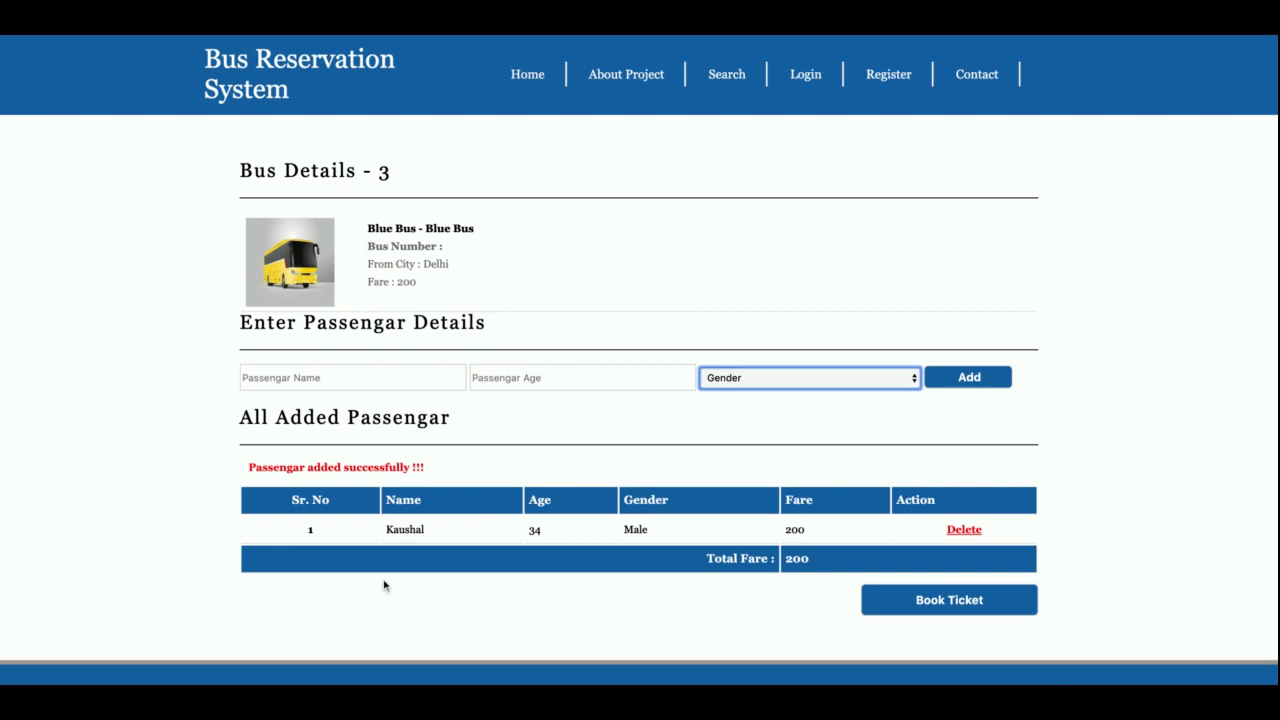
Step: Add a second passenger, age 15, gender Female, bringing the total fare to 400
{"action": "left_click", "coordinate": [324, 376]}
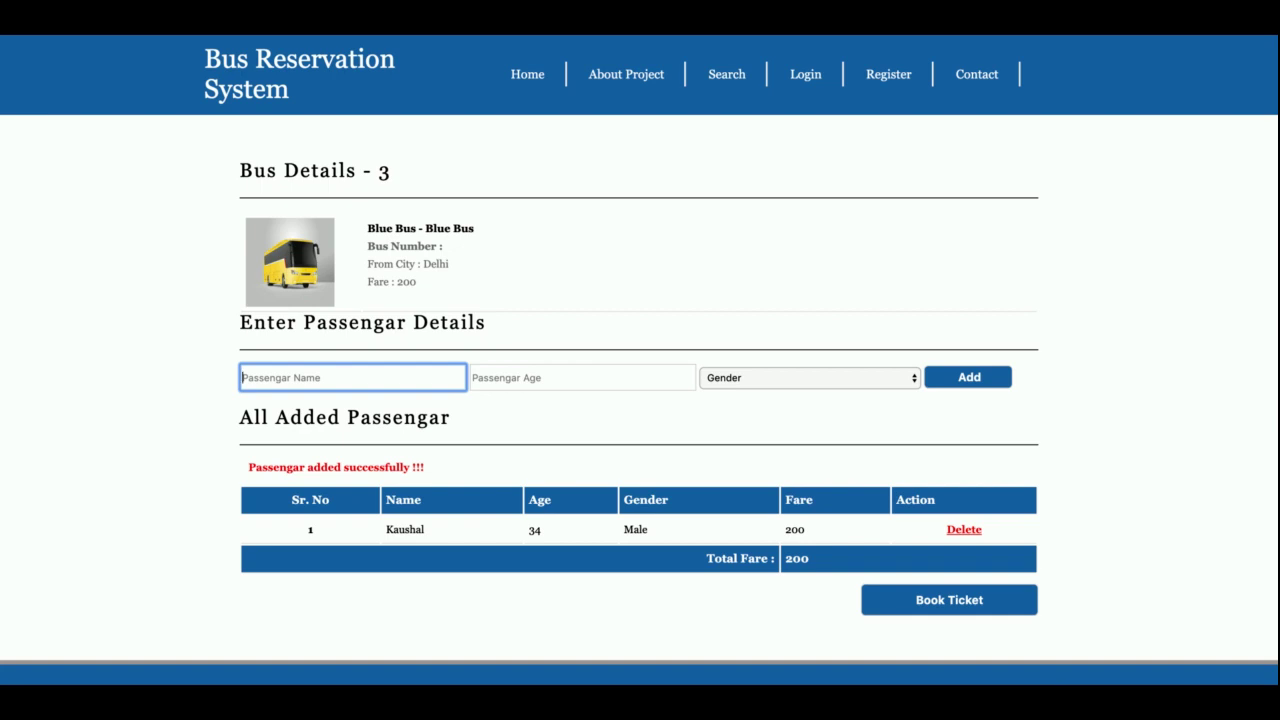
{"action": "type", "text": "a"}
{"action": "key", "text": "BackSpace"}
{"action": "type", "text": "Teesha"}
{"action": "left_click", "coordinate": [528, 373]}
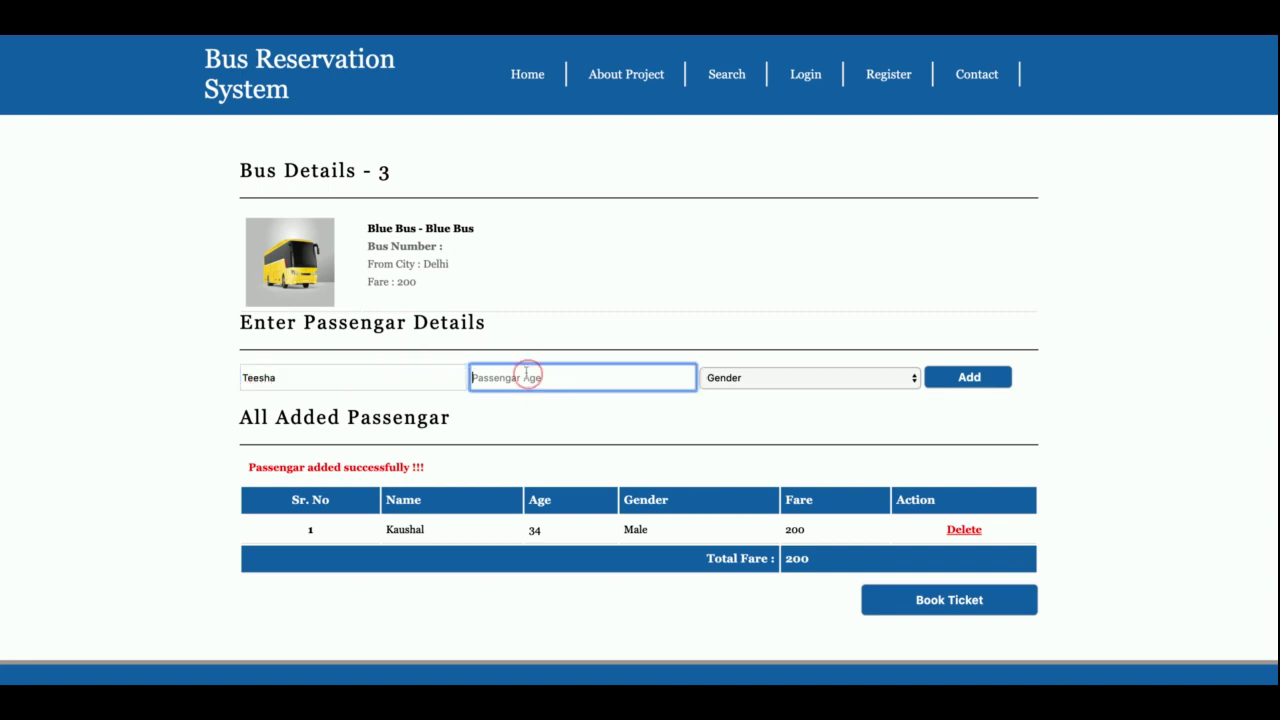
{"action": "type", "text": "1"}
{"action": "key", "text": "BackSpace"}
{"action": "type", "text": "15"}
{"action": "left_click", "coordinate": [737, 374]}
{"action": "key", "text": "f"}
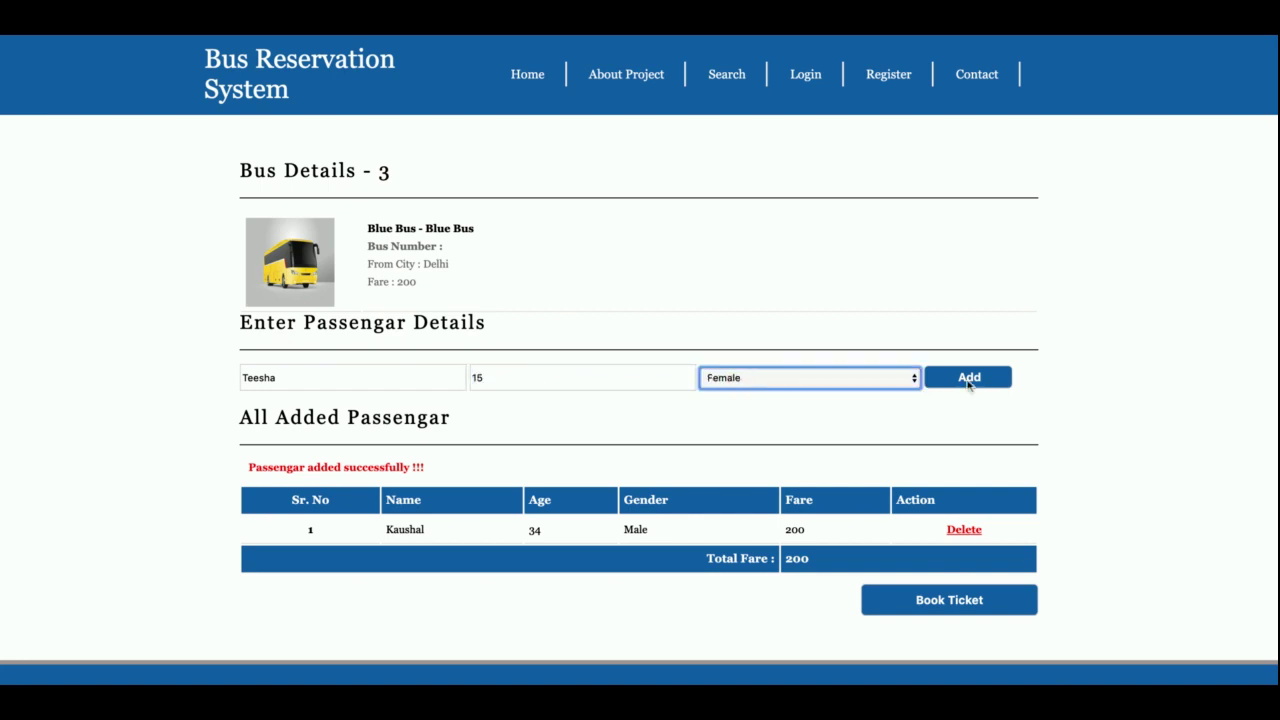
{"action": "left_click", "coordinate": [968, 378]}
{"action": "scroll", "coordinate": [703, 434], "scroll_direction": "down", "scroll_amount": 2}
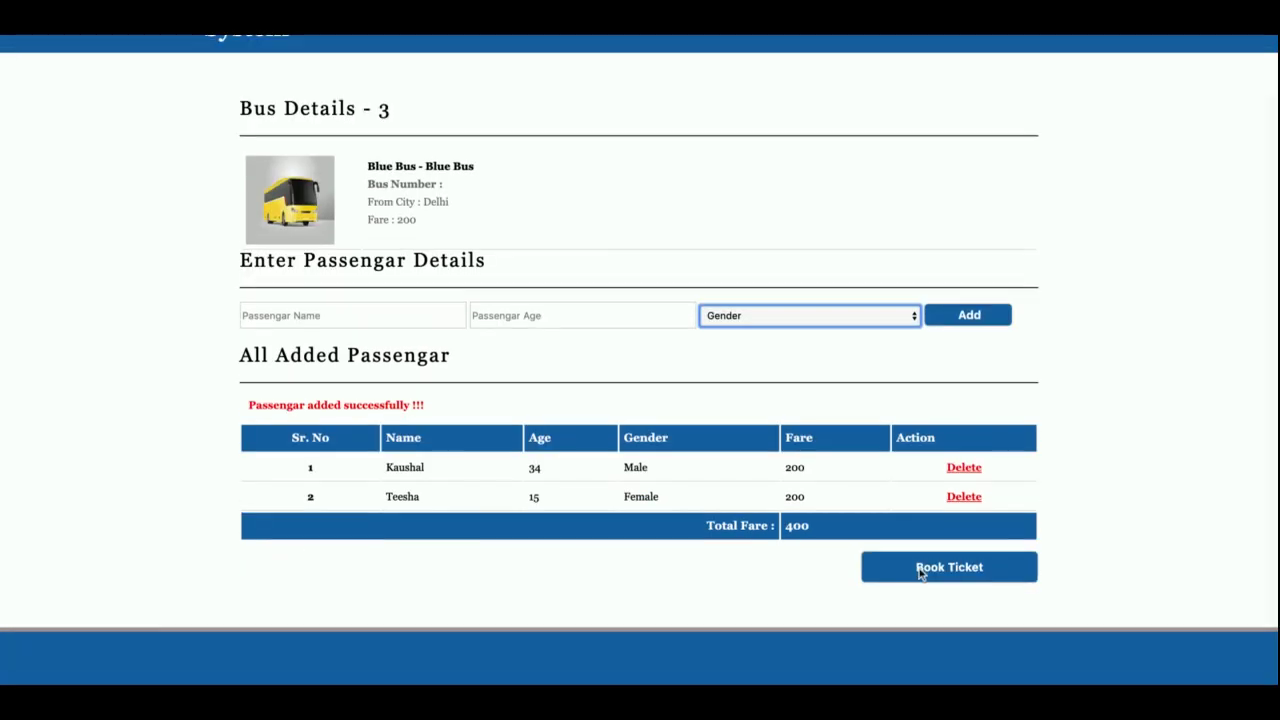
Step: Proceed to payment and enter the card number and cardholder name
{"action": "left_click", "coordinate": [920, 568]}
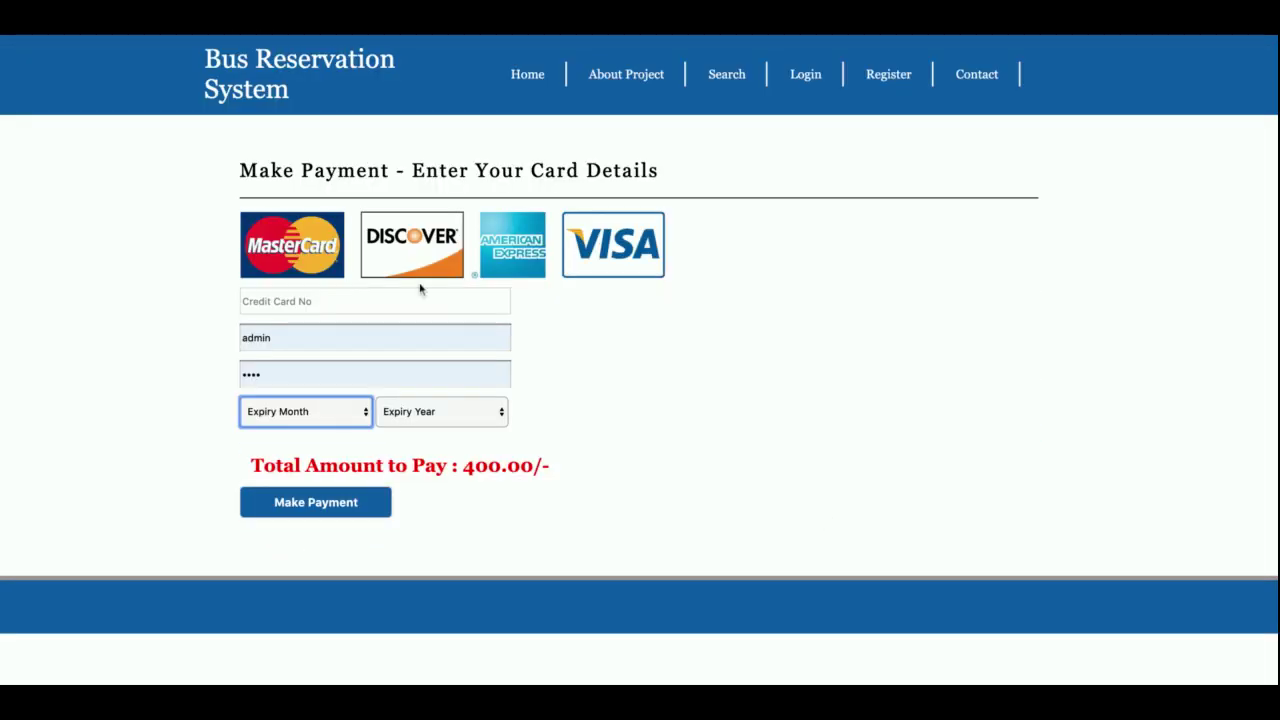
{"action": "left_click", "coordinate": [375, 309]}
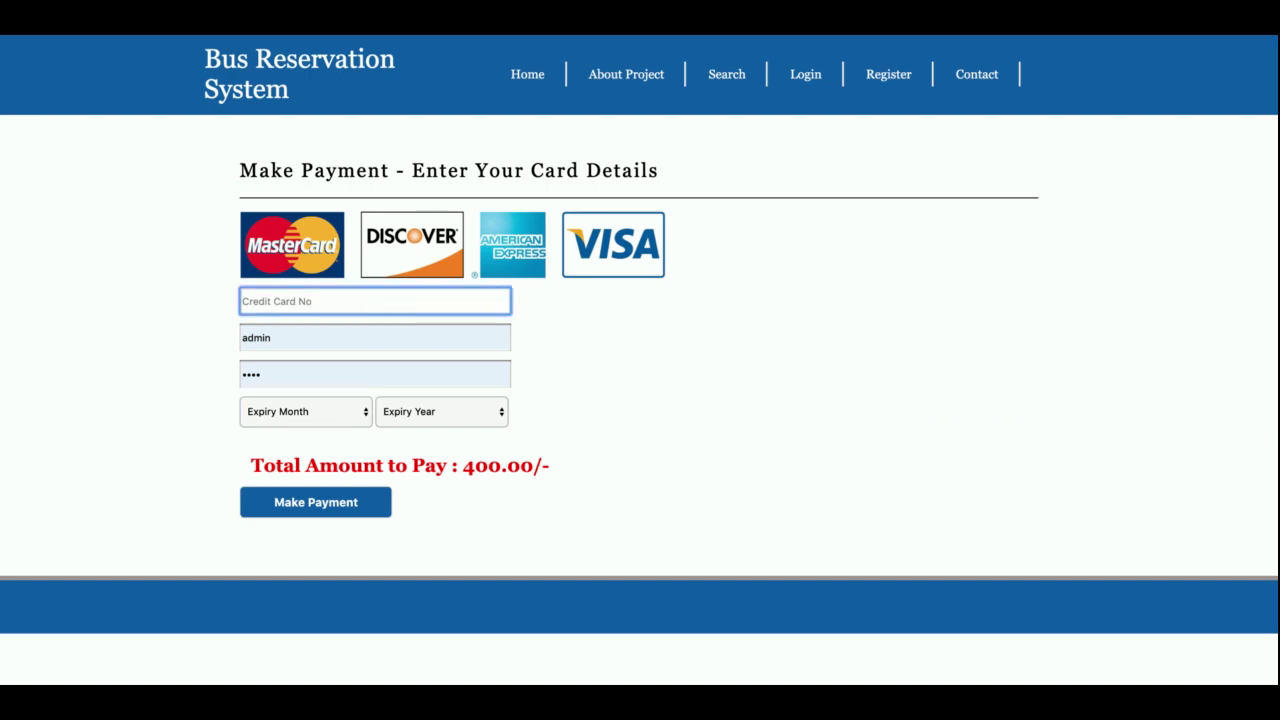
{"action": "key", "text": "Tab"}
{"action": "key", "text": "BackSpace"}
{"action": "type", "text": "Ka"}
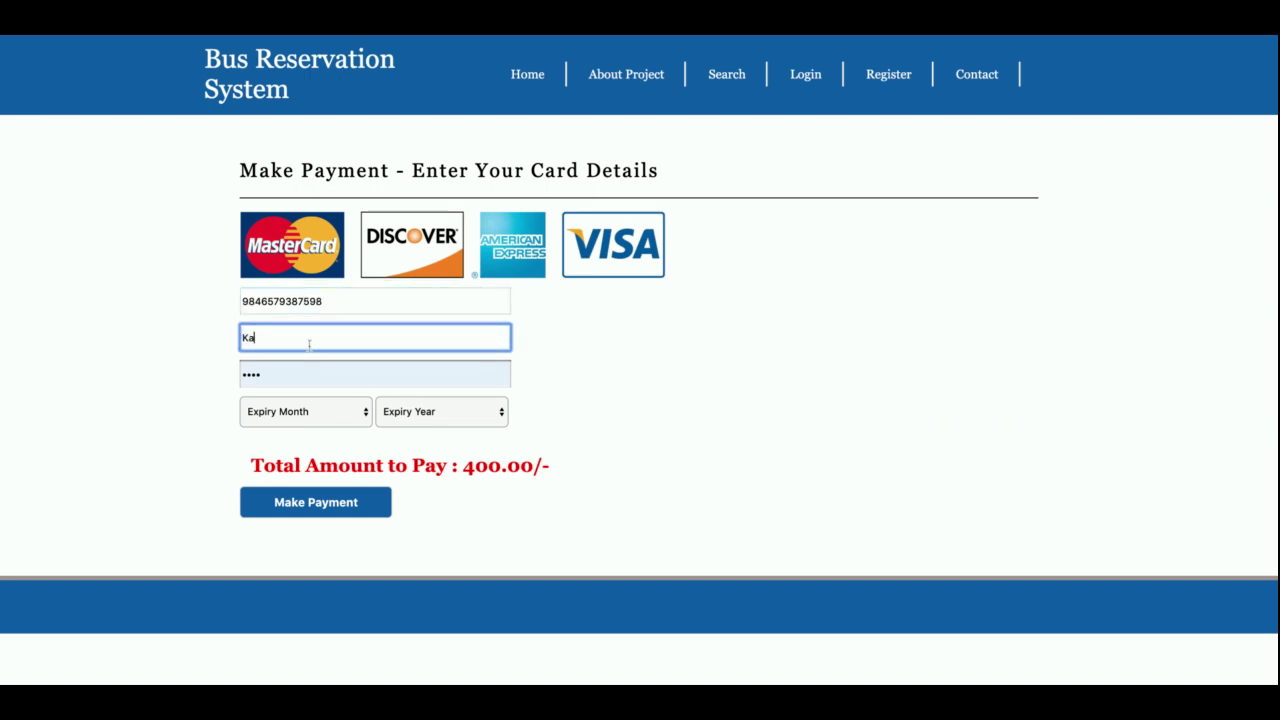
{"action": "type", "text": "ushal"}
Step: Enter the security code, set expiry to February 2020, and submit the 400.00 payment
{"action": "key", "text": "Tab"}
{"action": "key", "text": "BackSpace"}
{"action": "type", "text": "123"}
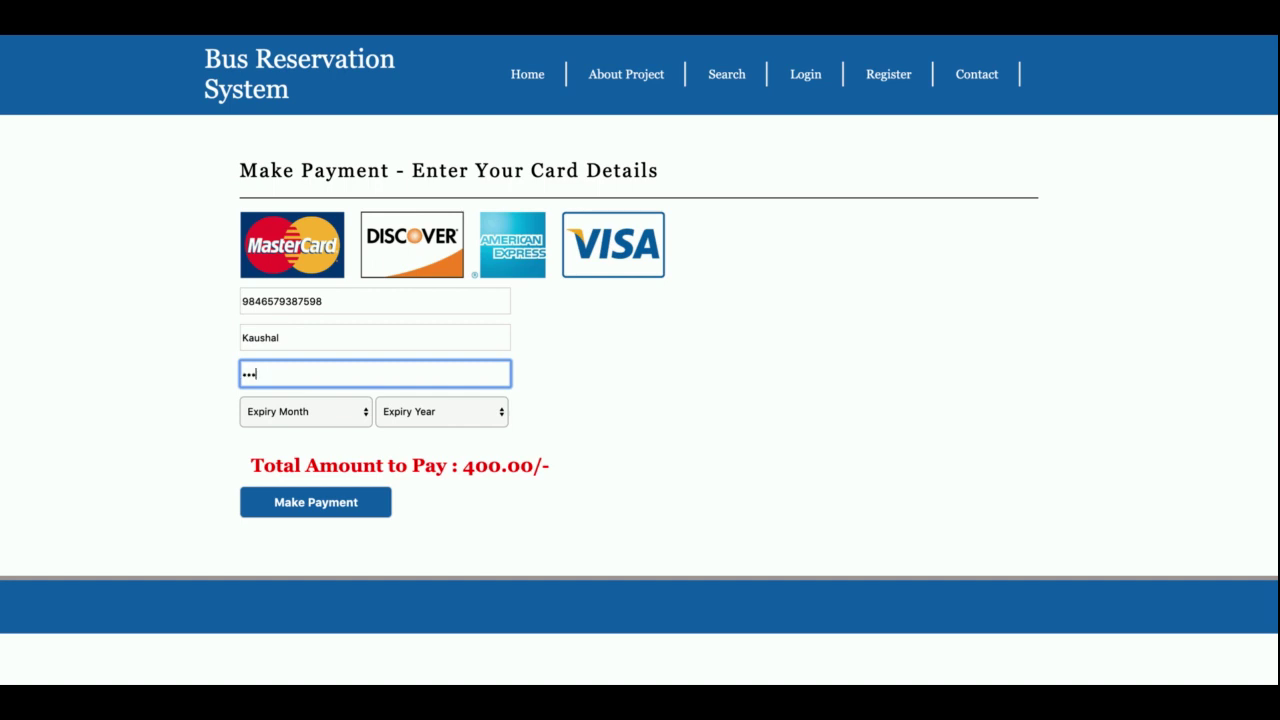
{"action": "left_click", "coordinate": [306, 417]}
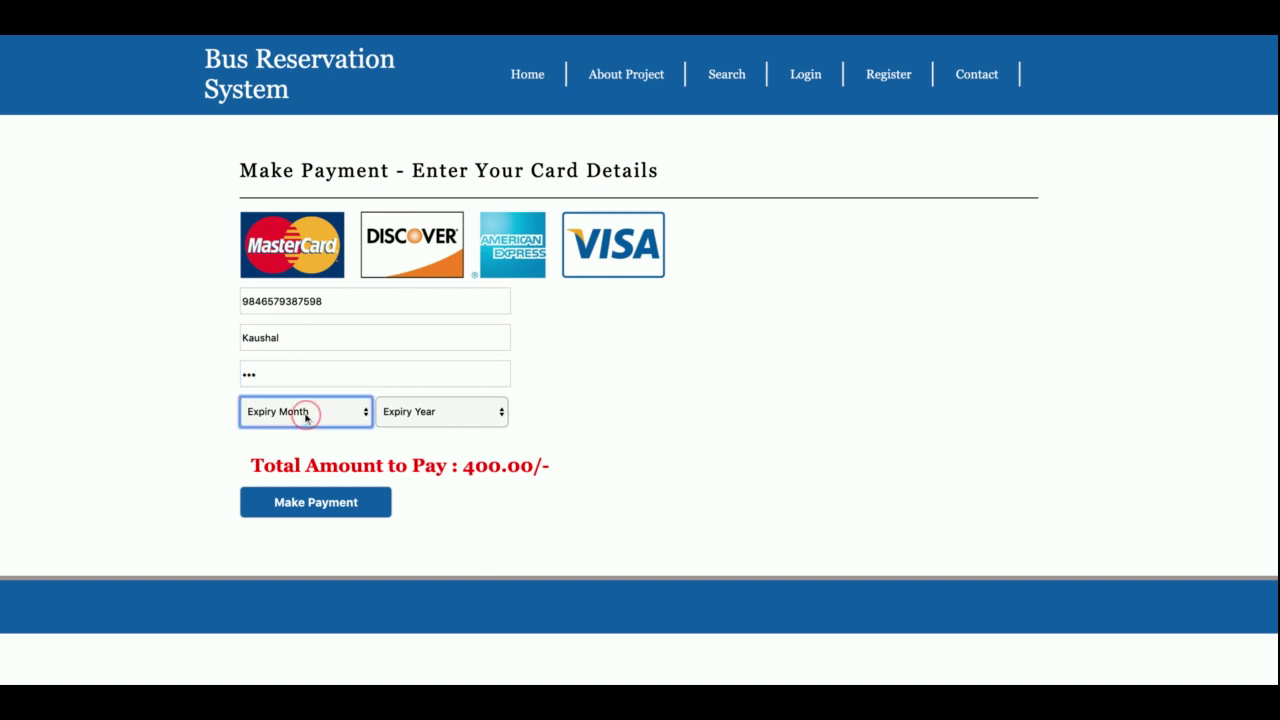
{"action": "key", "text": "Down"}
{"action": "key", "text": "Down"}
{"action": "left_click", "coordinate": [463, 411]}
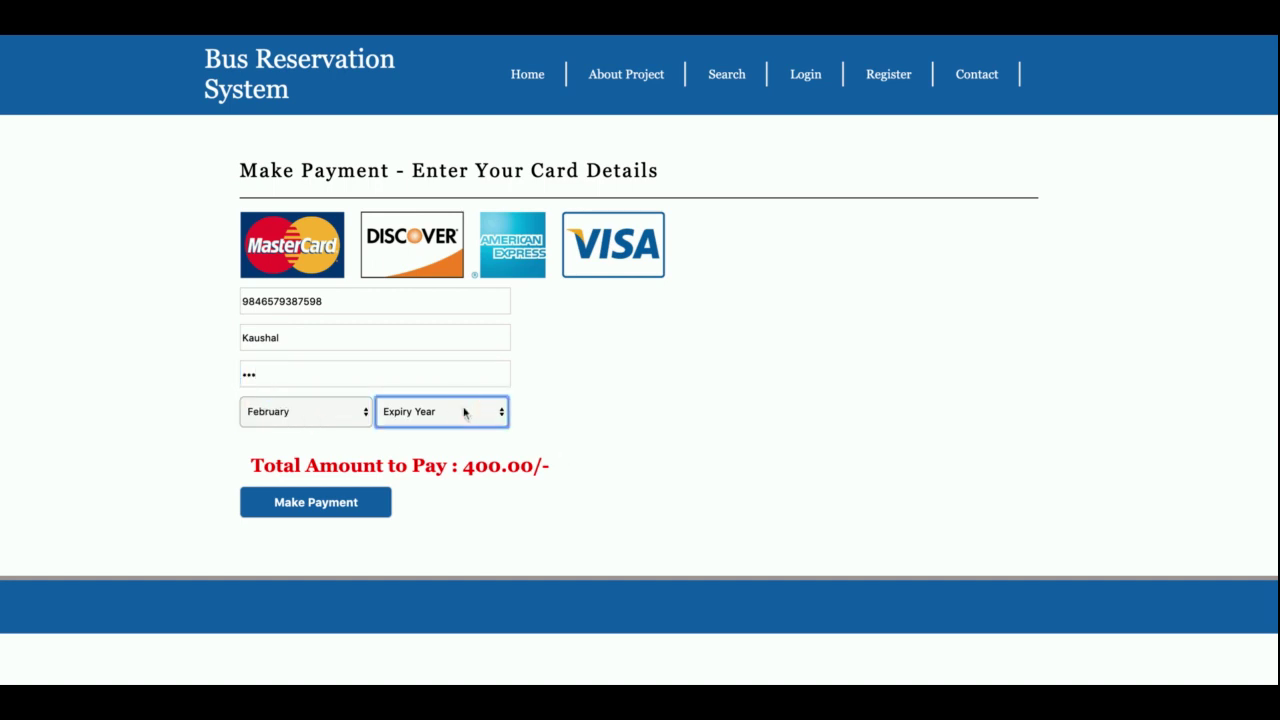
{"action": "key", "text": "Down"}
{"action": "left_click", "coordinate": [315, 505]}
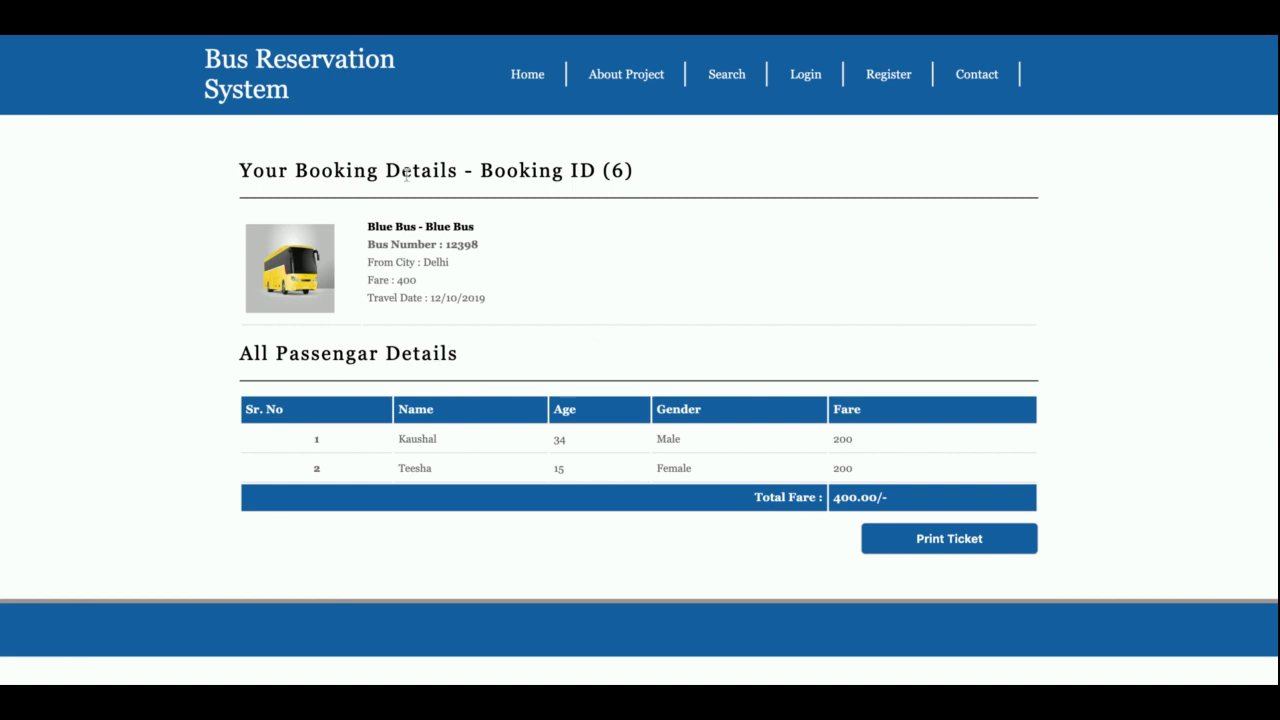
Step: Select the Booking ID 6 heading and the full booking and passenger summary
{"action": "left_click_drag", "start_coordinate": [633, 172], "coordinate": [603, 172]}
{"action": "left_click_drag", "start_coordinate": [242, 166], "coordinate": [1032, 577]}
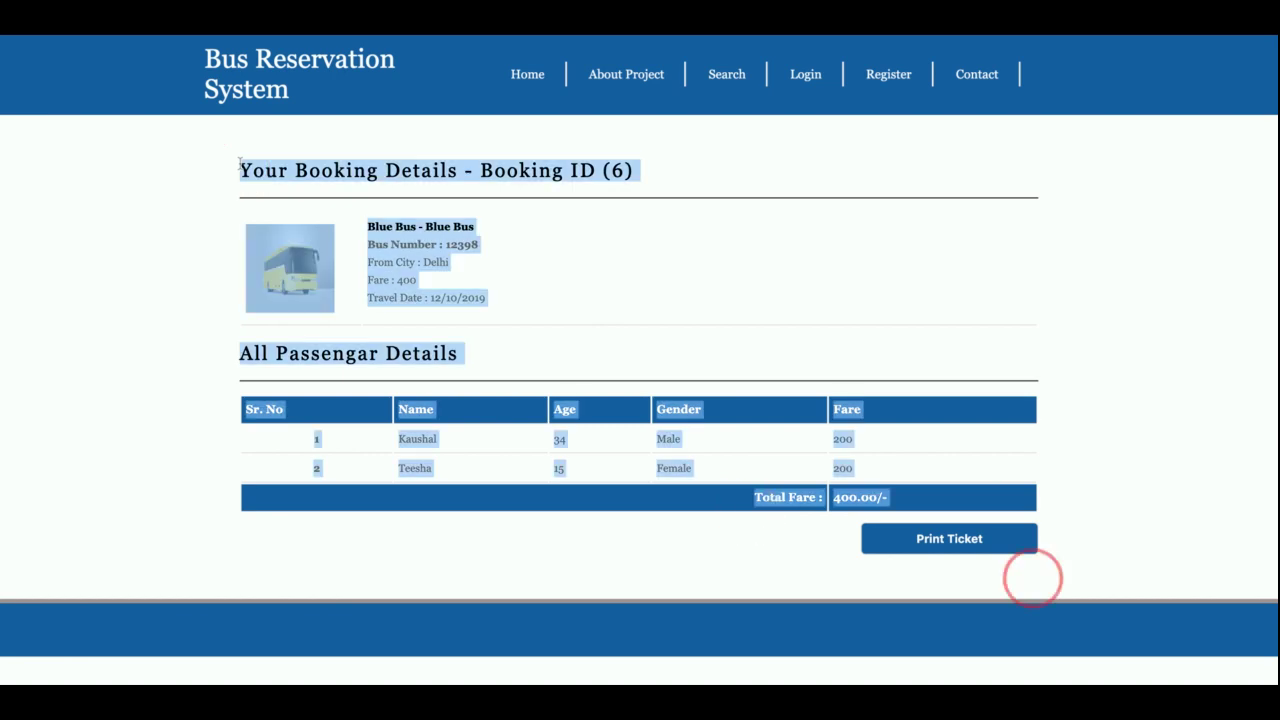
Step: Visit the Login, Register and Contact pages, ending back on the login page
{"action": "left_click", "coordinate": [791, 300]}
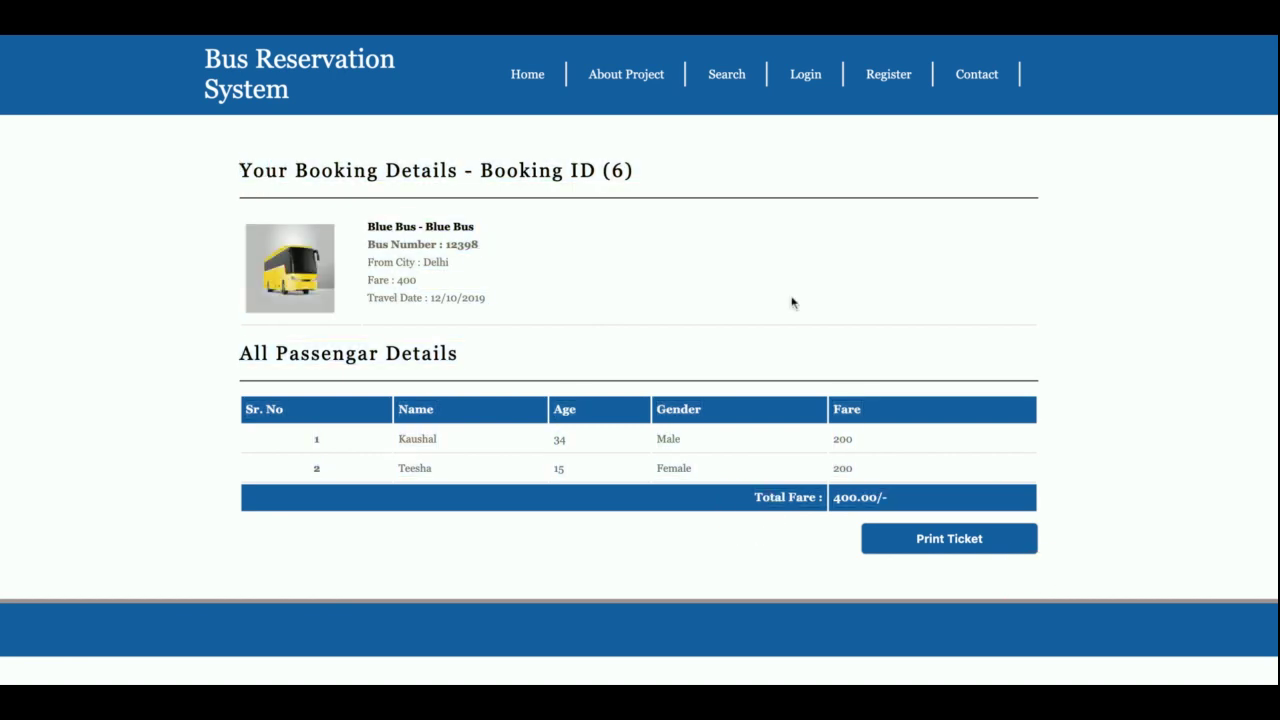
{"action": "left_click", "coordinate": [791, 84]}
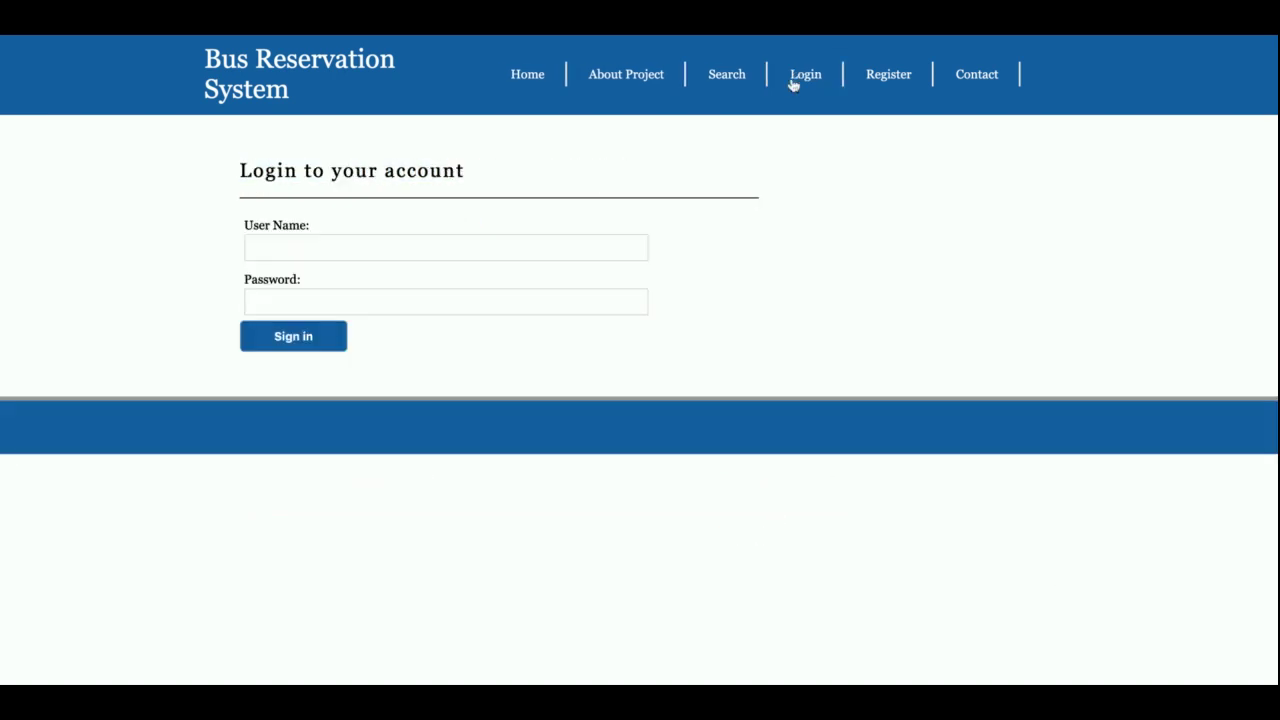
{"action": "left_click", "coordinate": [876, 78]}
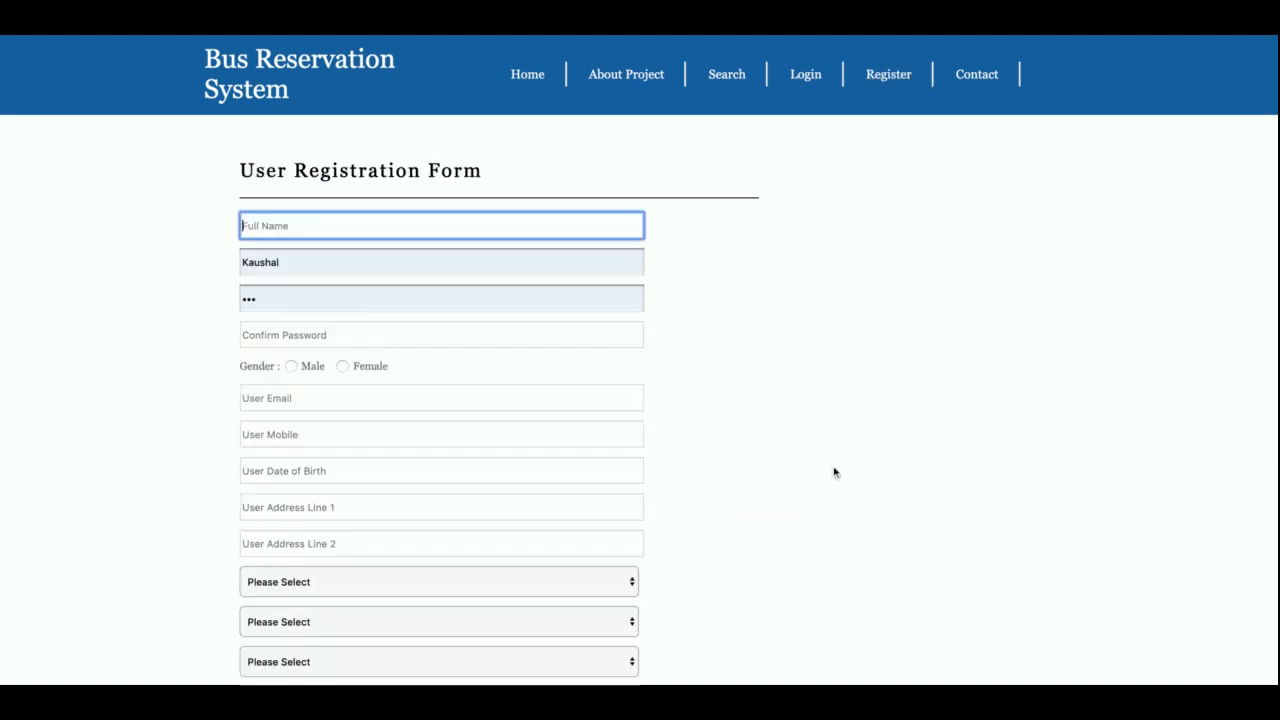
{"action": "scroll", "coordinate": [835, 472], "scroll_direction": "down", "scroll_amount": 2}
{"action": "scroll", "coordinate": [835, 472], "scroll_direction": "up", "scroll_amount": 2}
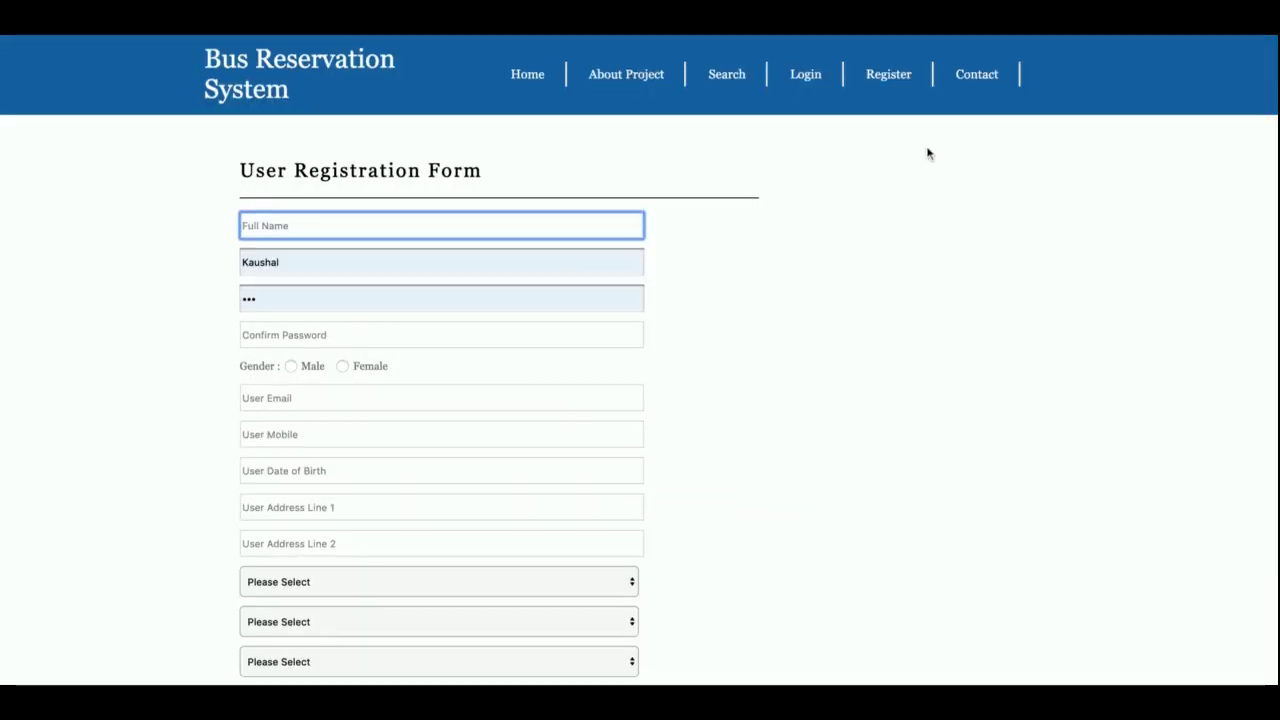
{"action": "left_click", "coordinate": [966, 91]}
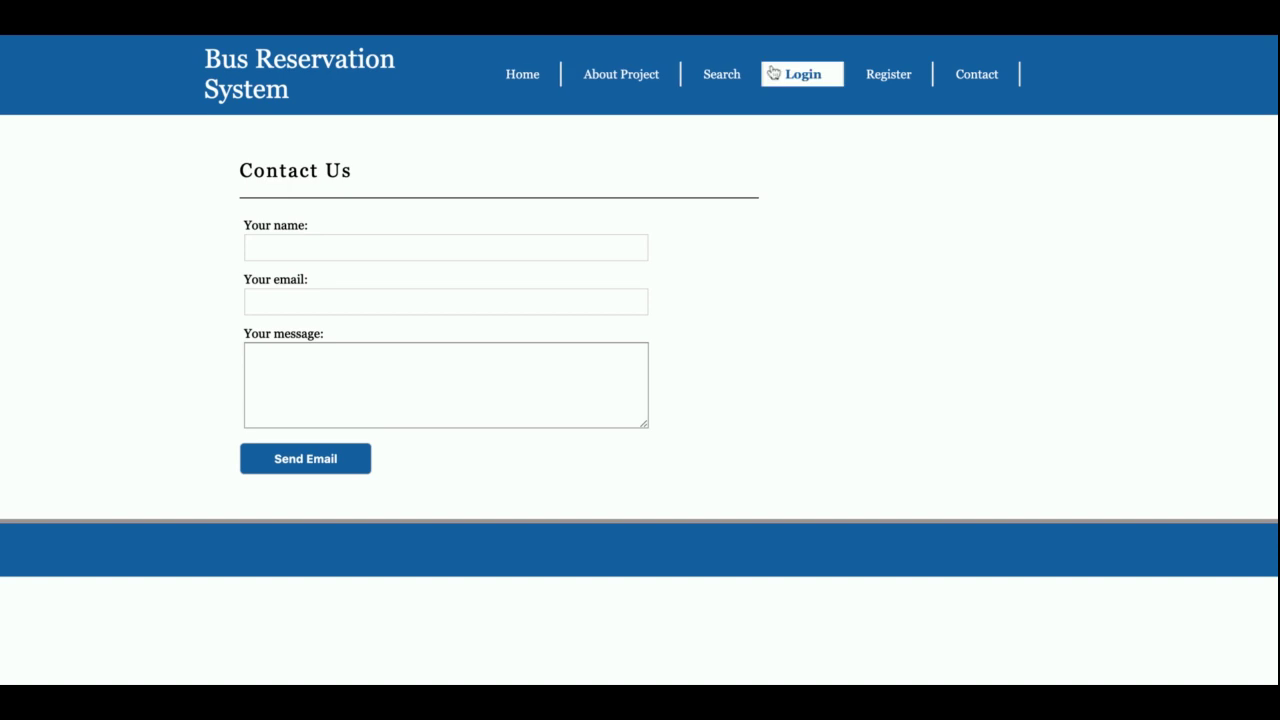
{"action": "left_click", "coordinate": [801, 76]}
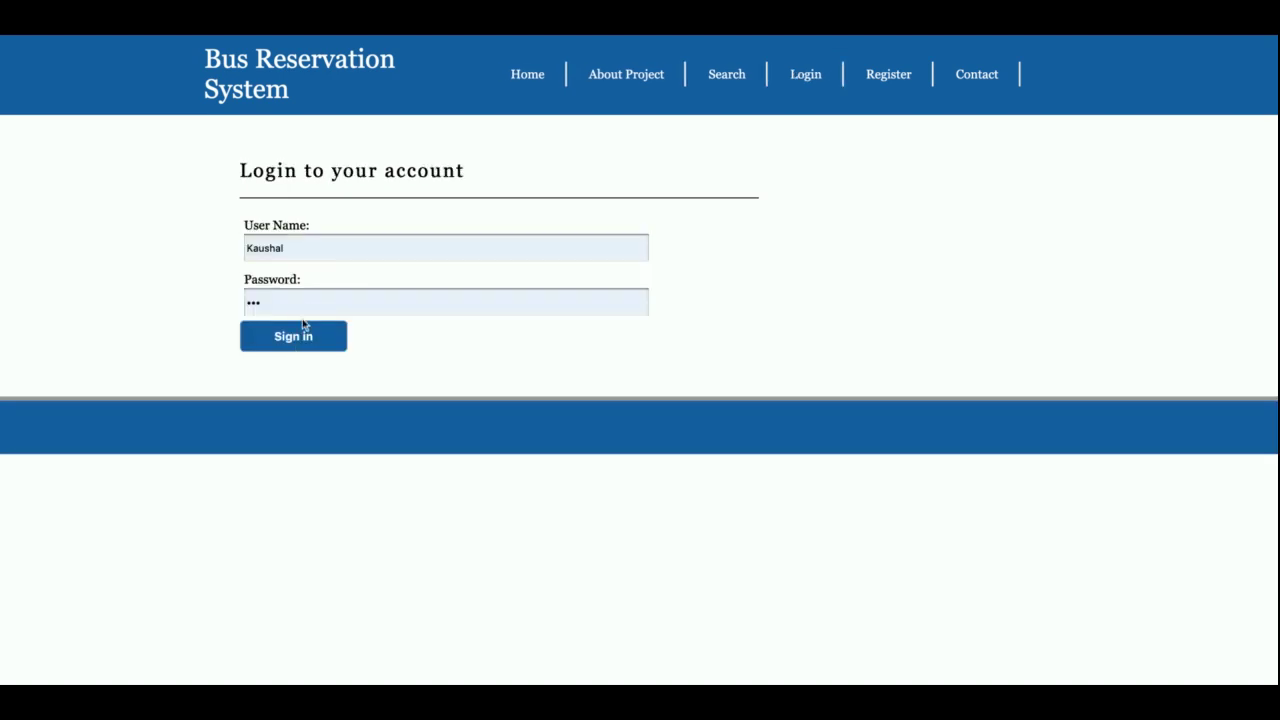
Step: Sign in by replacing the autofilled user name with the customer account's login to reach the Dashboard
{"action": "left_click", "coordinate": [294, 340]}
{"action": "left_click", "coordinate": [428, 243]}
{"action": "key", "text": "ctrl+a"}
{"action": "type", "text": "cu"}
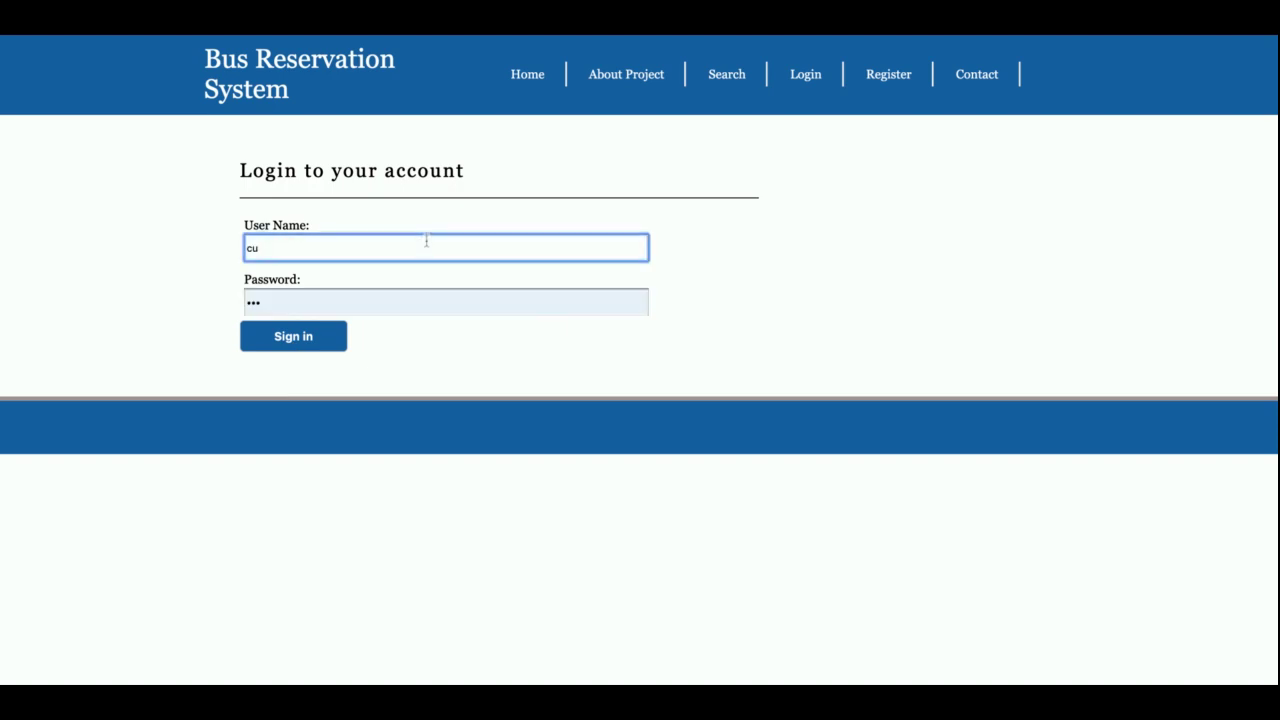
{"action": "key", "text": "BackSpace"}
{"action": "type", "text": "u"}
{"action": "key", "text": "BackSpace"}
{"action": "type", "text": "ustomer"}
{"action": "key", "text": "Return"}
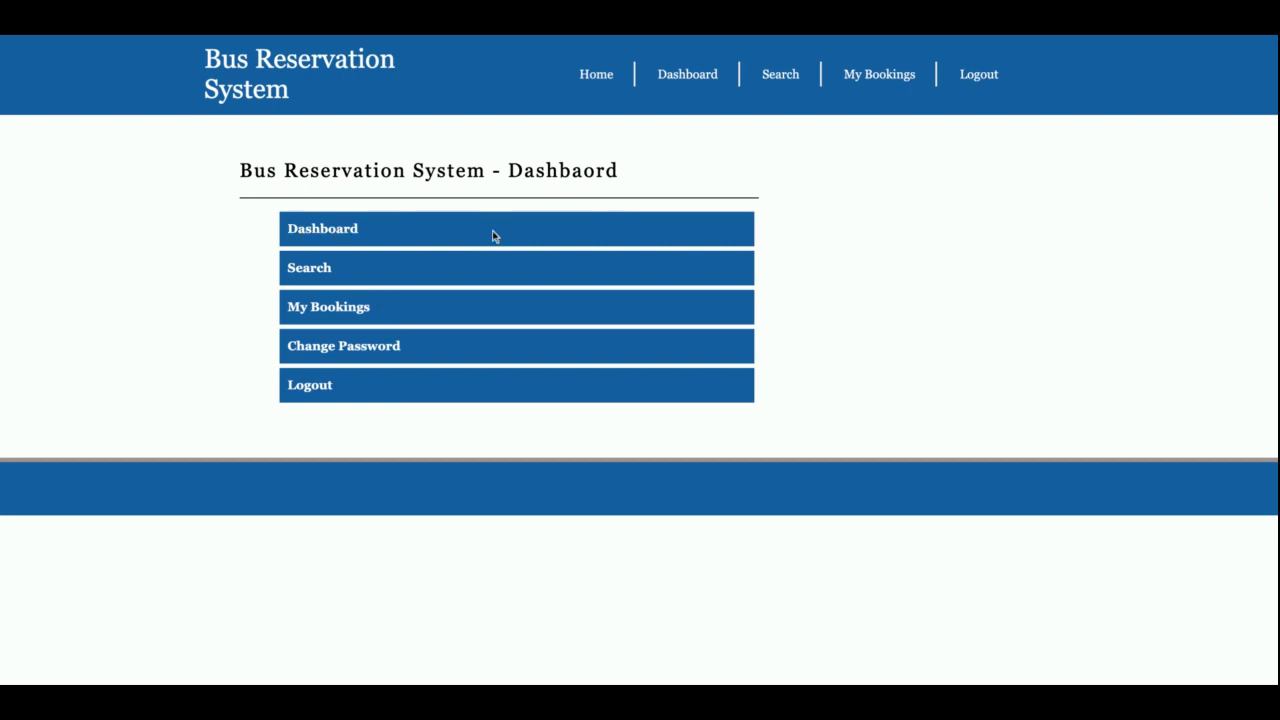
{"action": "left_click", "coordinate": [310, 270]}
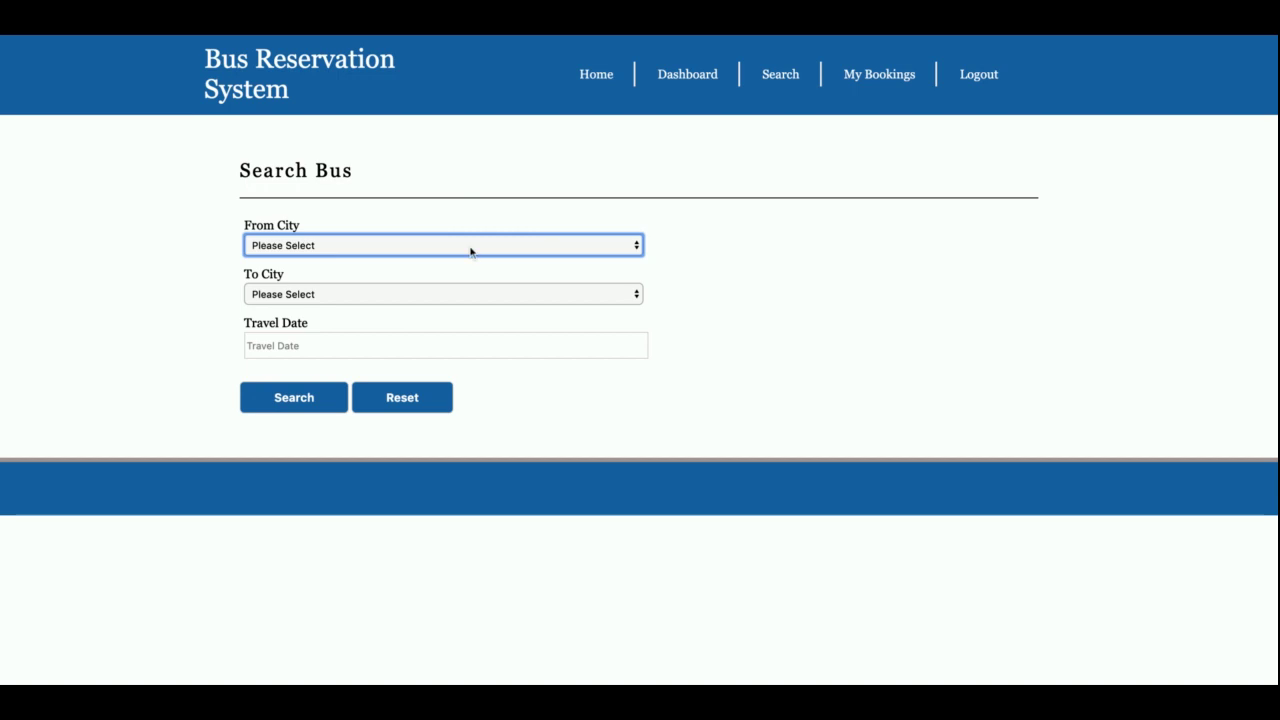
{"action": "left_click", "coordinate": [693, 80]}
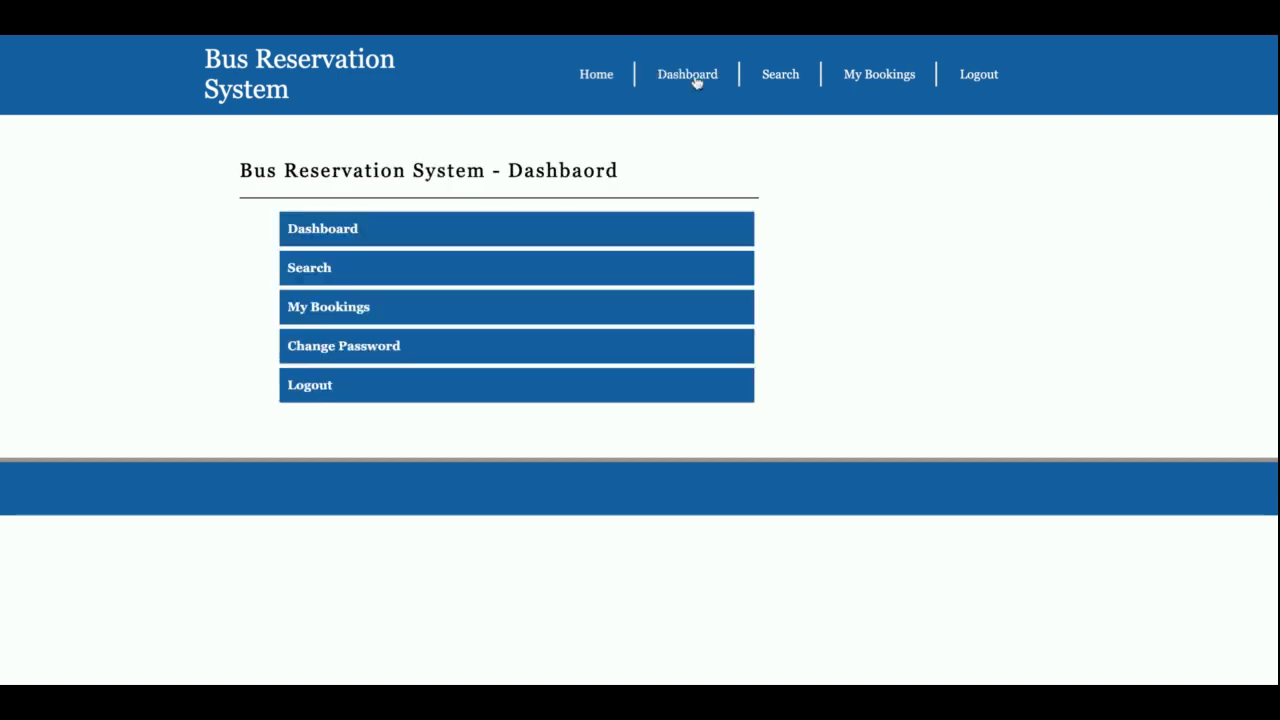
{"action": "left_click", "coordinate": [357, 309]}
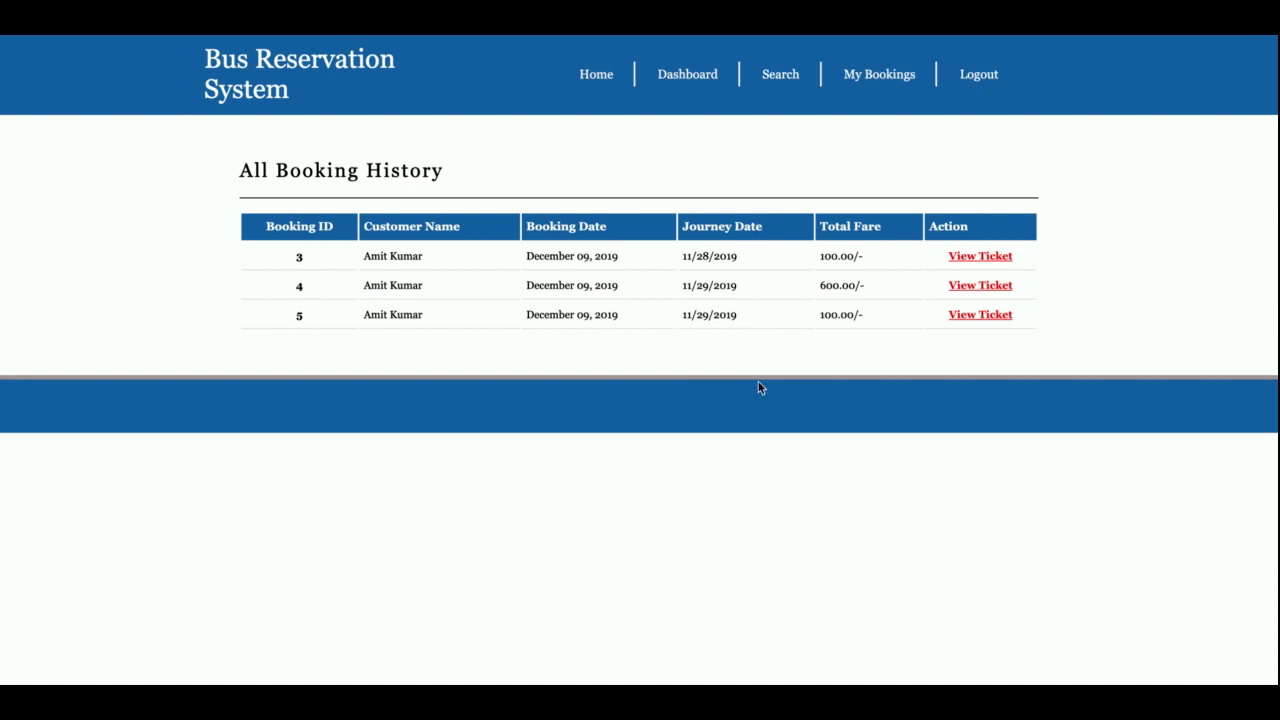
{"action": "left_click", "coordinate": [981, 287]}
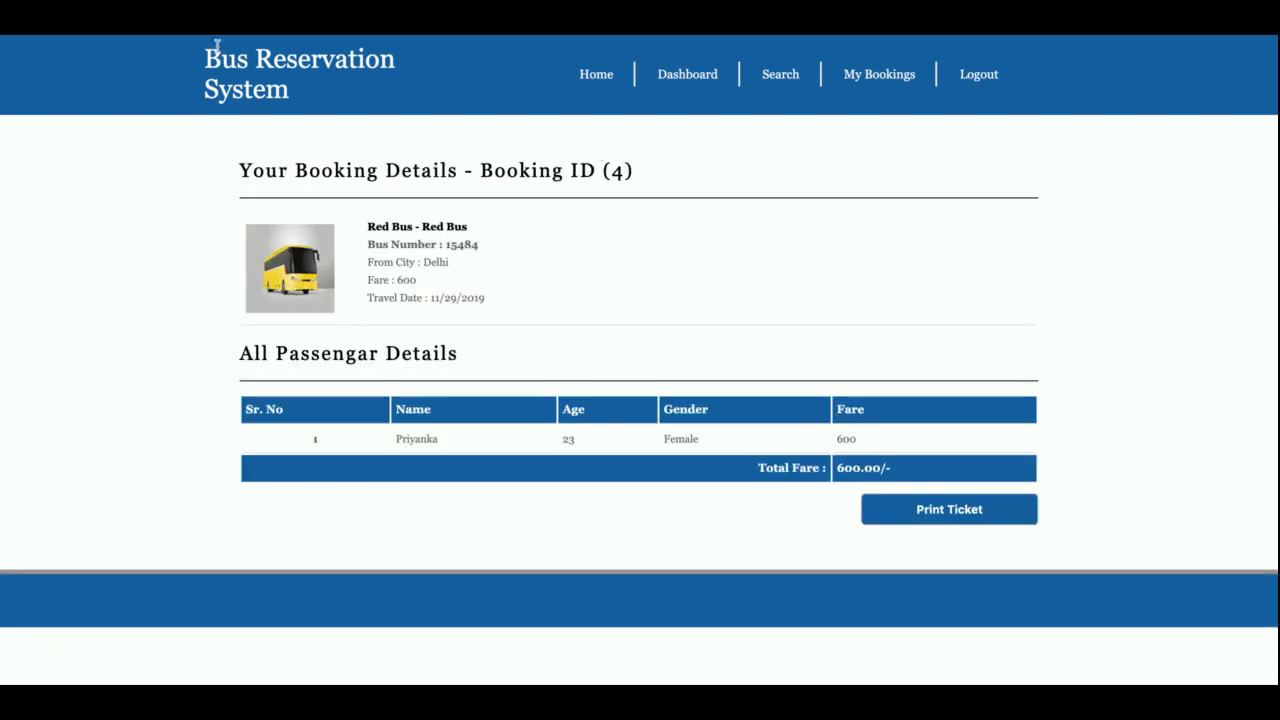
{"action": "left_click", "coordinate": [182, 36]}
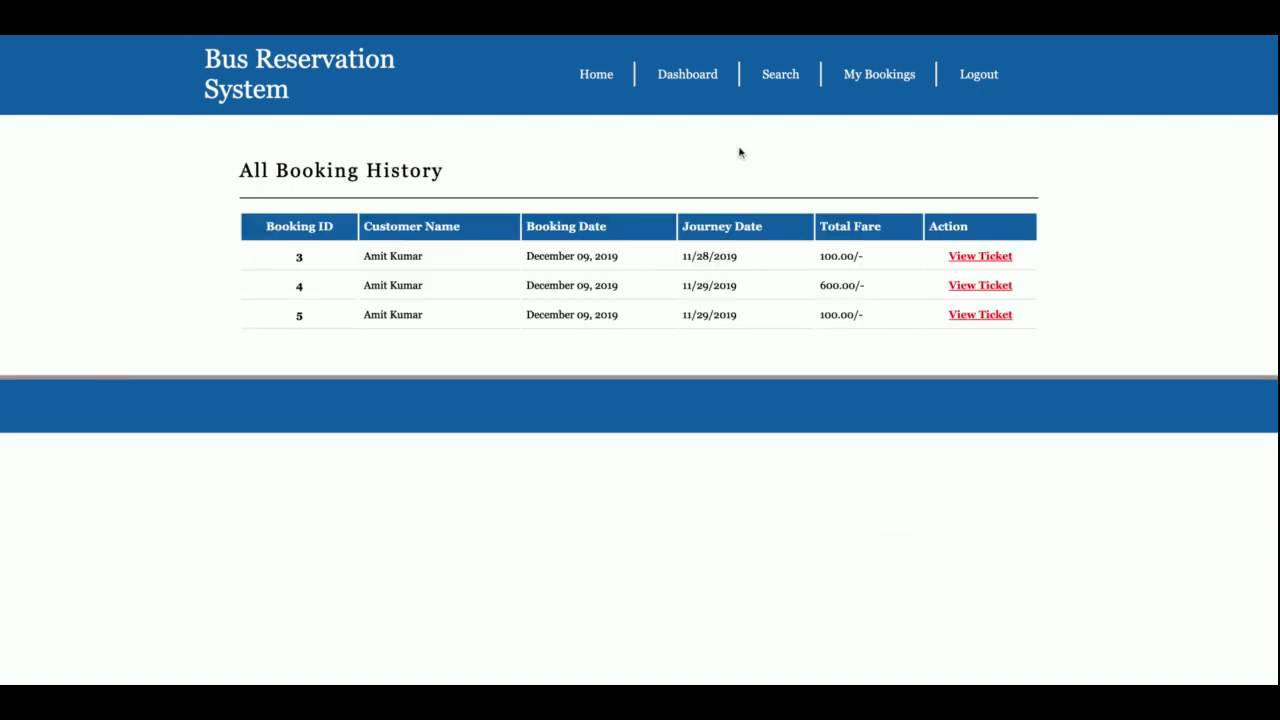
{"action": "left_click", "coordinate": [970, 318]}
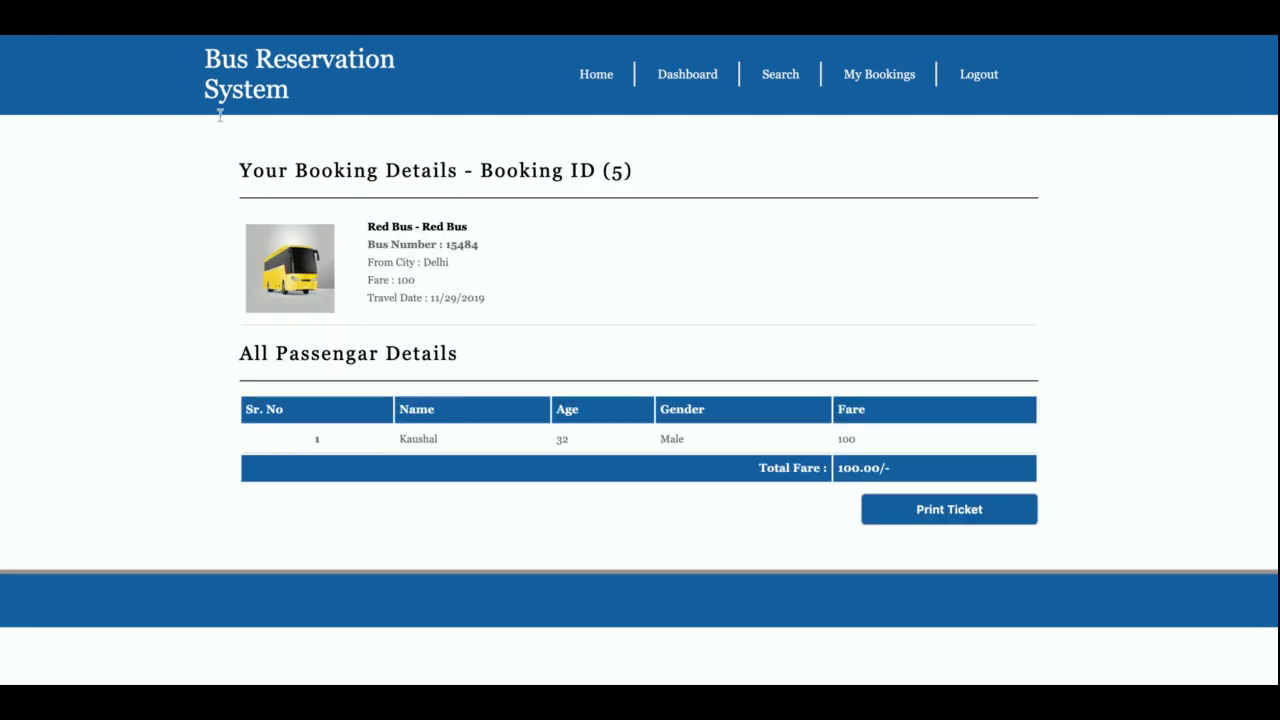
{"action": "left_click", "coordinate": [39, 39]}
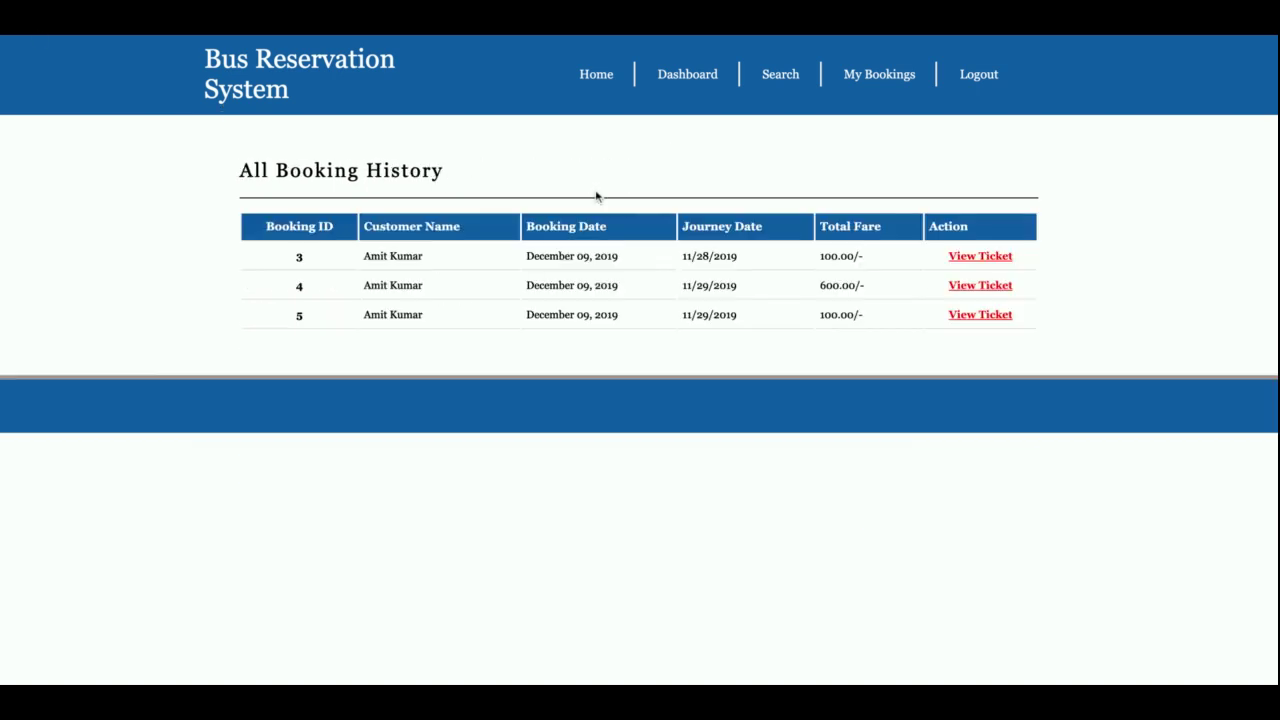
{"action": "left_click", "coordinate": [1000, 264]}
{"action": "key", "text": "alt+Left"}
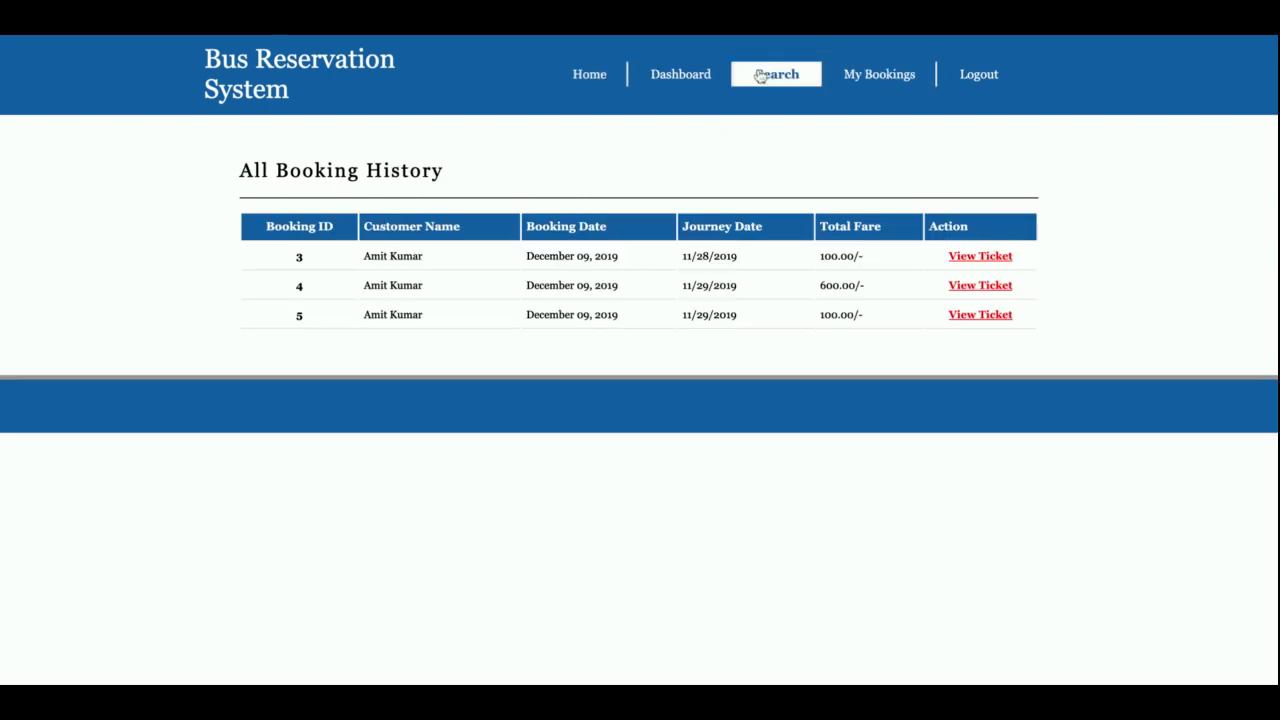
{"action": "left_click", "coordinate": [676, 78]}
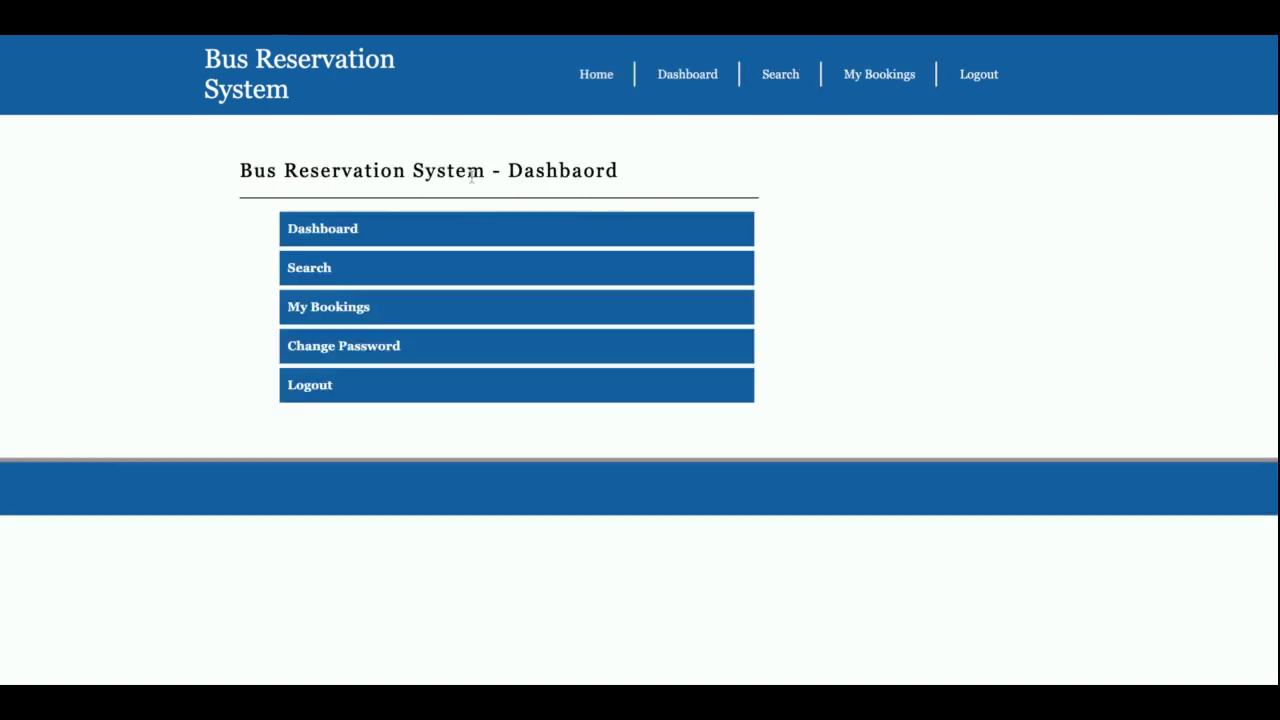
Step: Look over the Change Password form, then log out to return to the public home page
{"action": "left_click", "coordinate": [315, 347]}
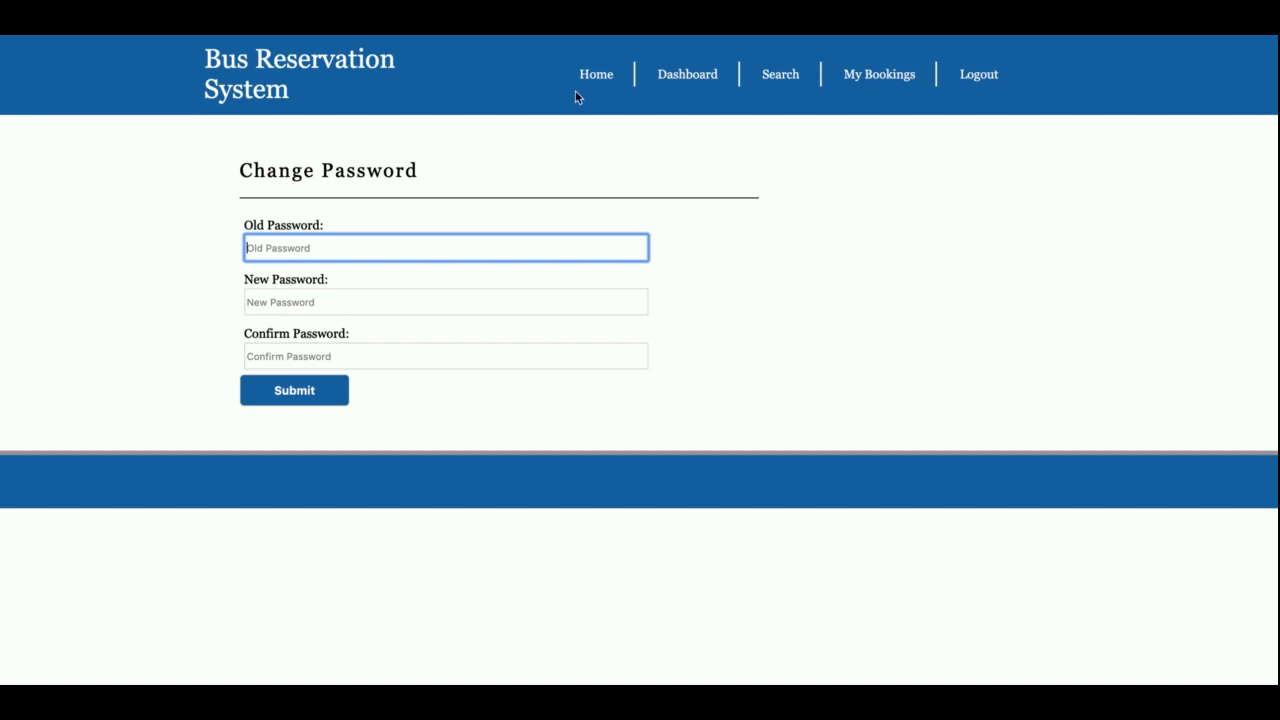
{"action": "left_click", "coordinate": [998, 87]}
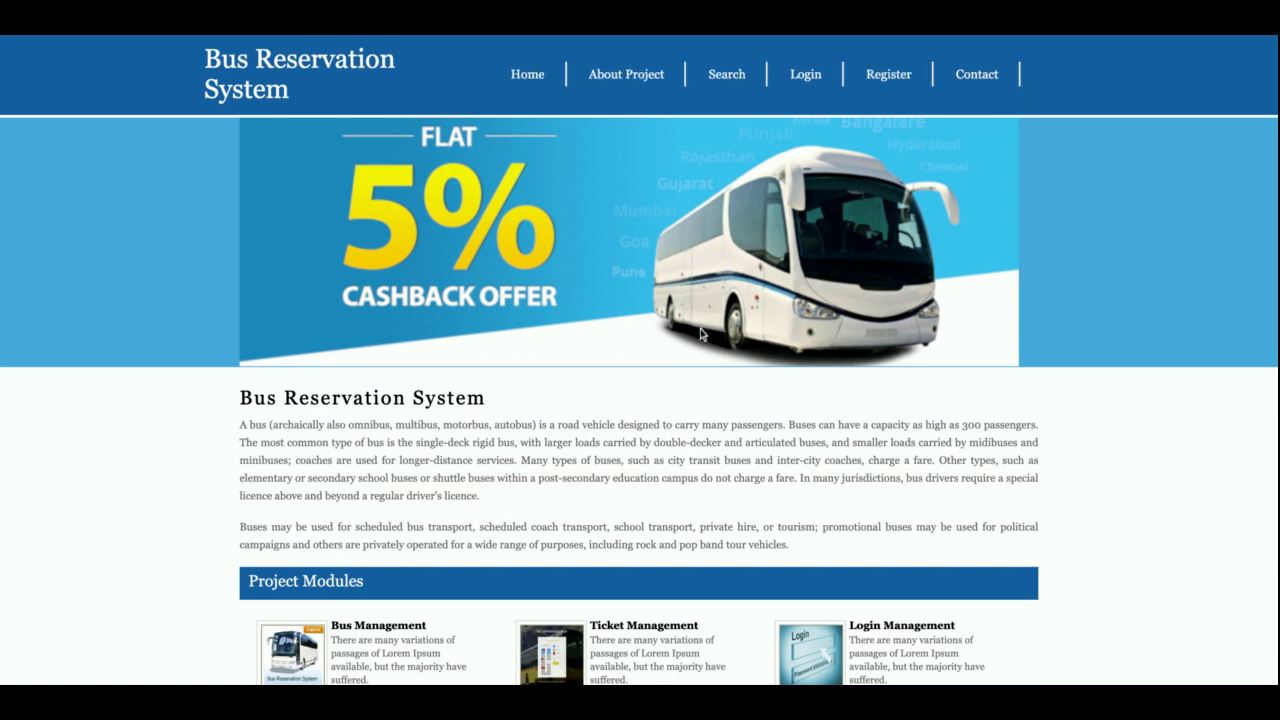
{"action": "left_click", "coordinate": [822, 75]}
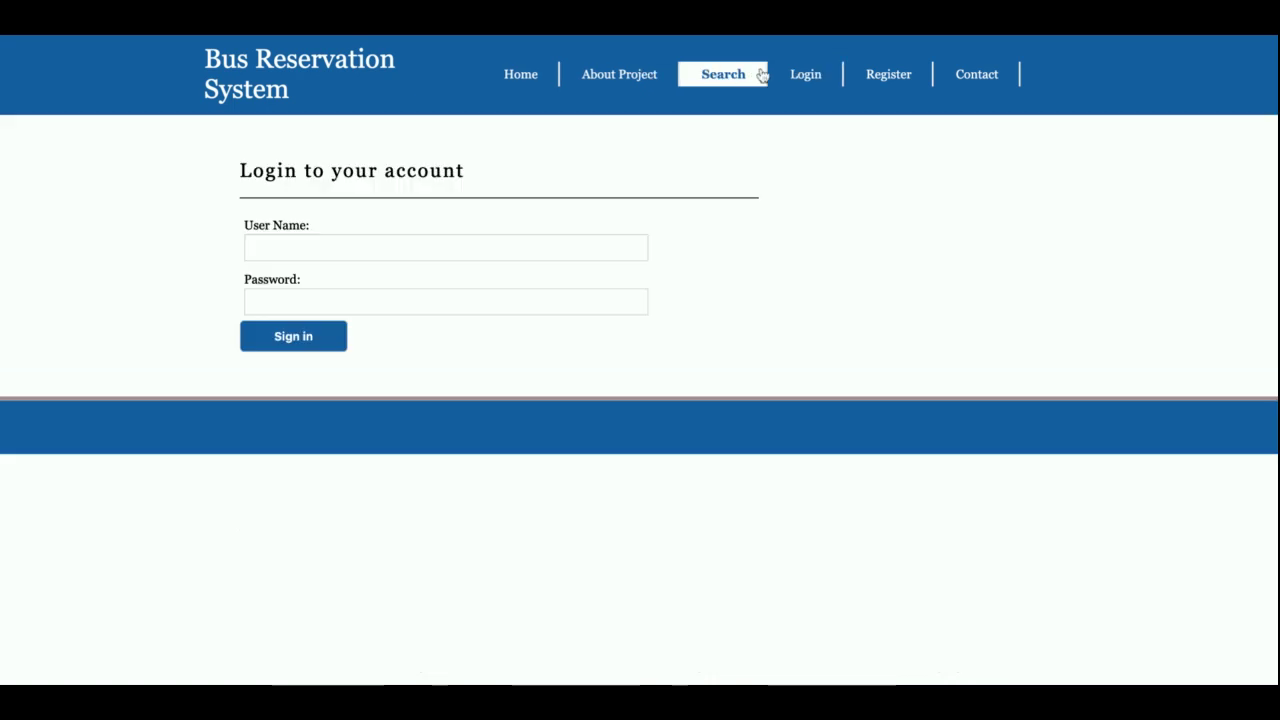
{"action": "left_click", "coordinate": [285, 342]}
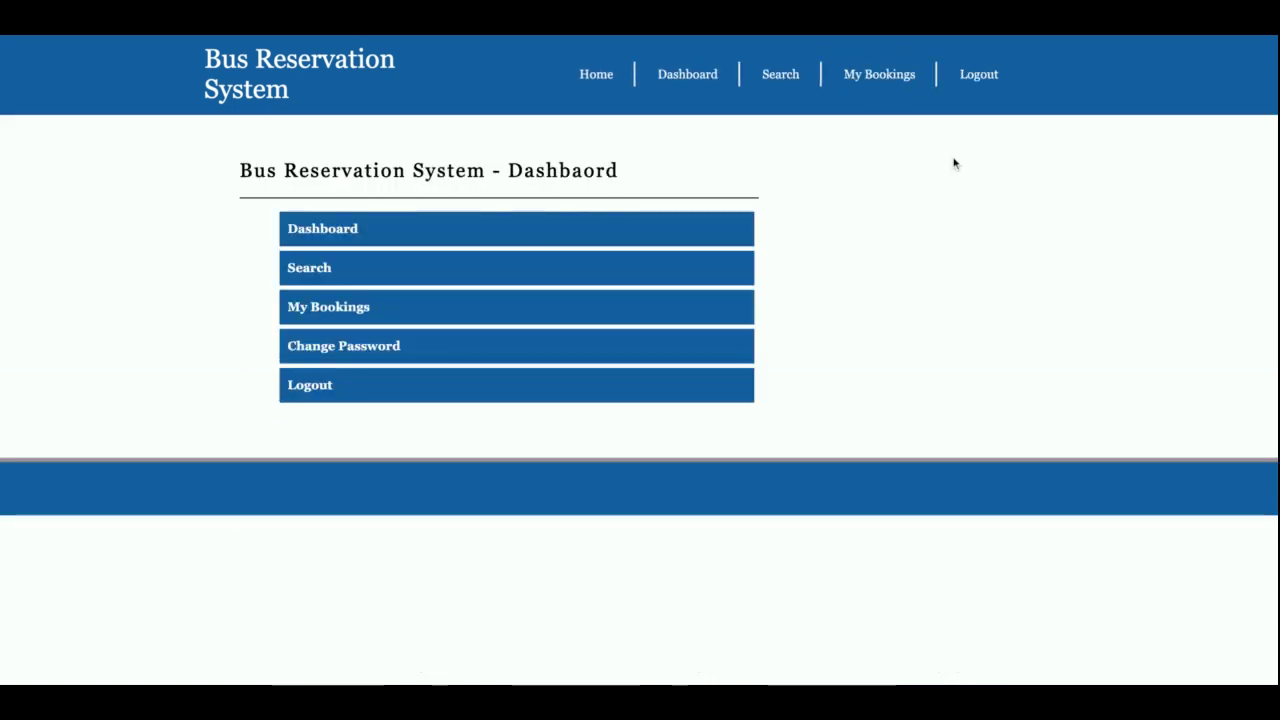
{"action": "left_click", "coordinate": [978, 75]}
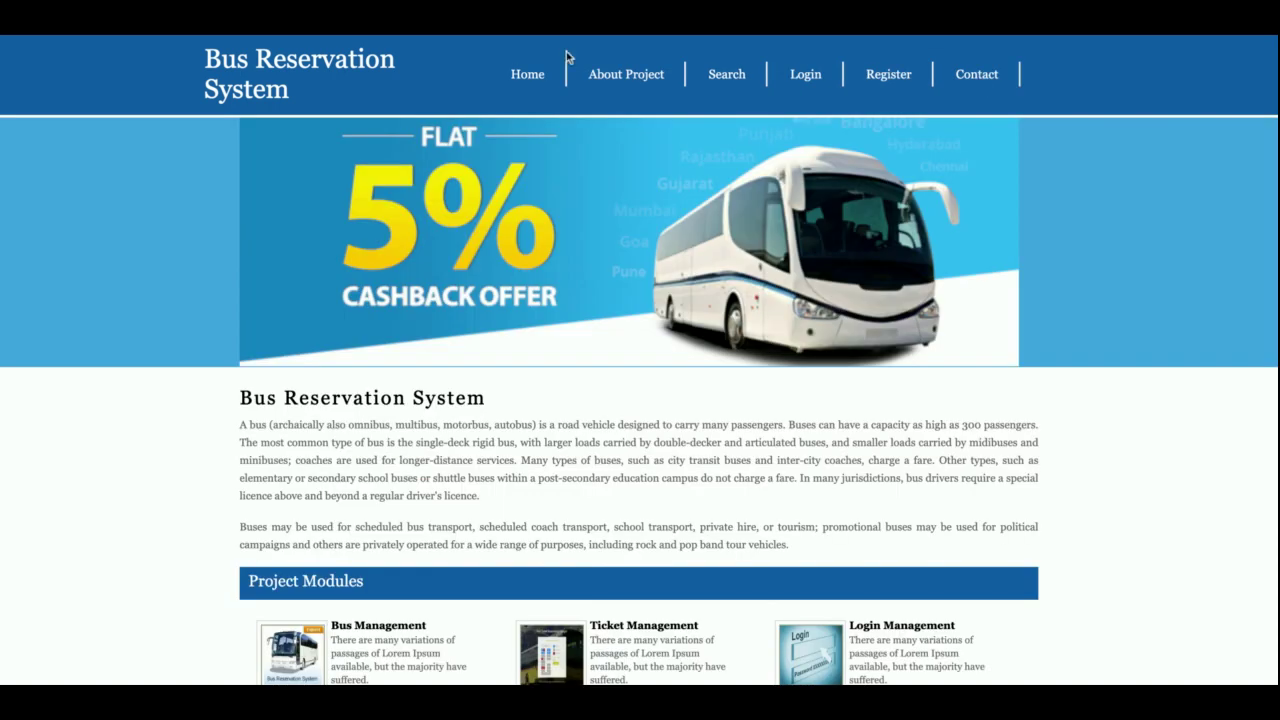